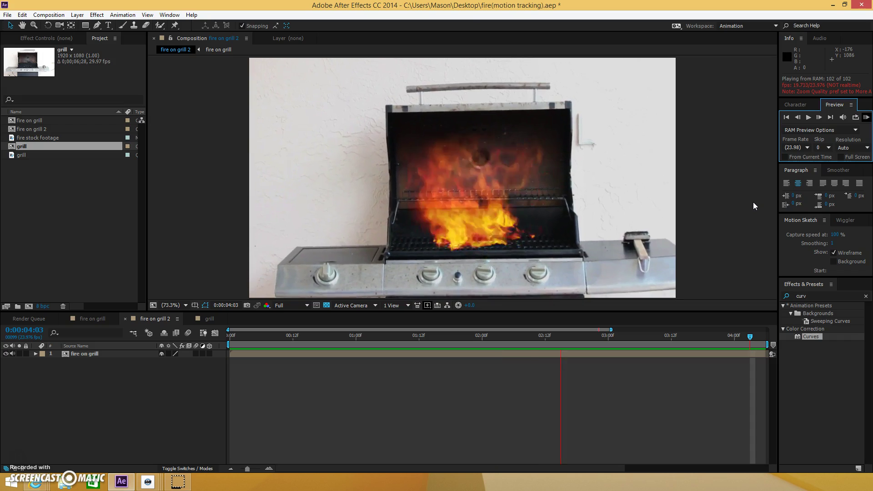
Create a new composition from the grill footage and scrub through its opening seconds
{"action": "left_click", "coordinate": [683, 290]}
{"action": "left_click", "coordinate": [480, 410]}
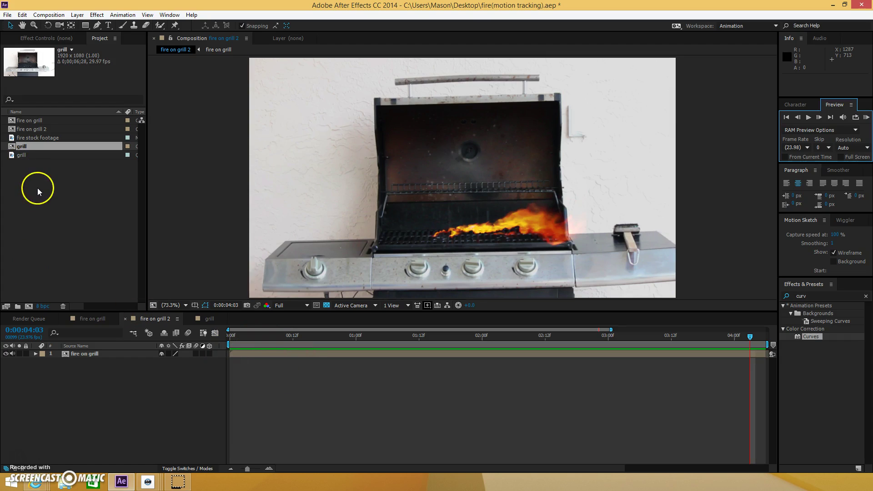
{"action": "left_click", "coordinate": [34, 156]}
{"action": "left_click_drag", "start_coordinate": [35, 154], "coordinate": [29, 305]}
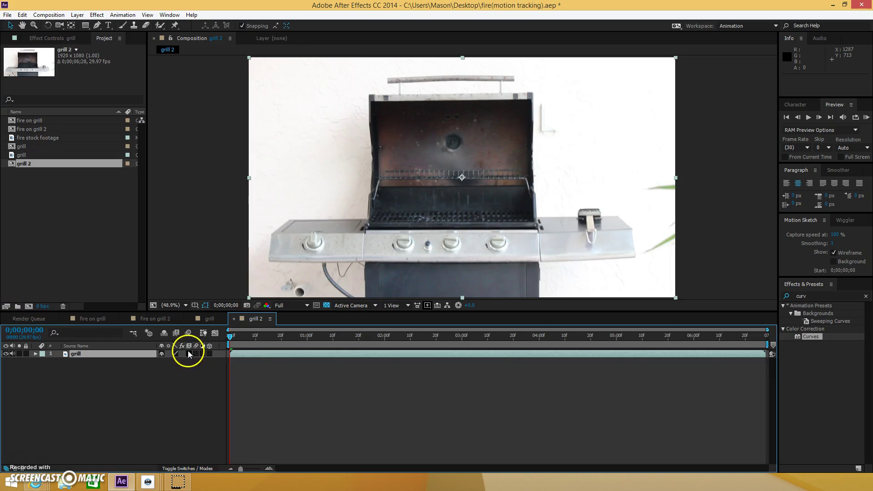
{"action": "left_click_drag", "start_coordinate": [248, 344], "coordinate": [396, 345]}
{"action": "left_click_drag", "start_coordinate": [457, 345], "coordinate": [234, 340]}
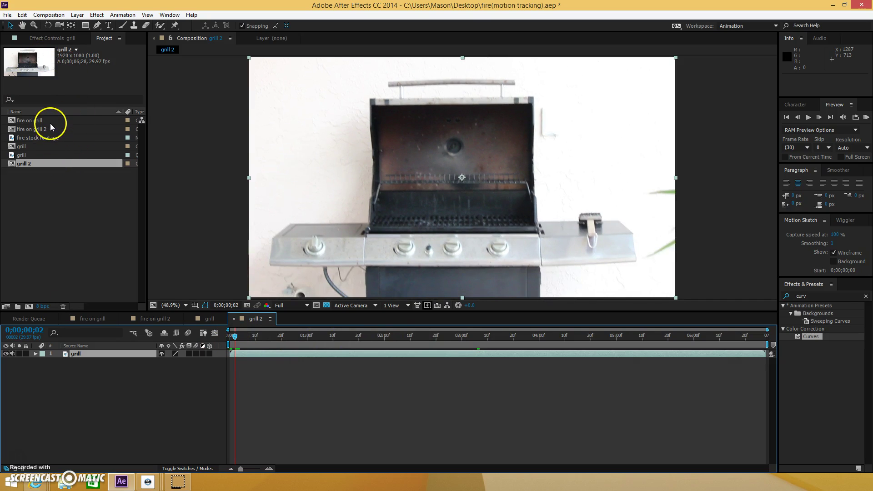
Add the fire stock footage above the grill layer and set its blending mode to Add
{"action": "left_click_drag", "start_coordinate": [46, 138], "coordinate": [96, 350]}
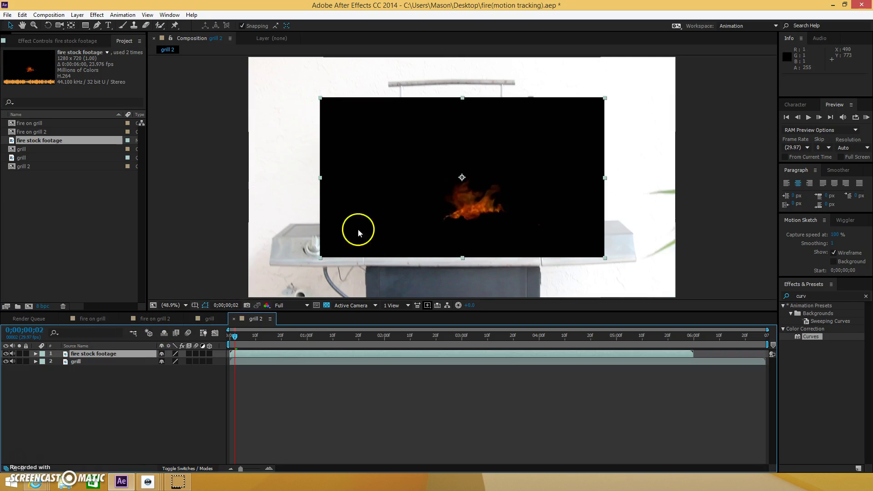
{"action": "left_click", "coordinate": [188, 468]}
{"action": "left_click", "coordinate": [171, 353]}
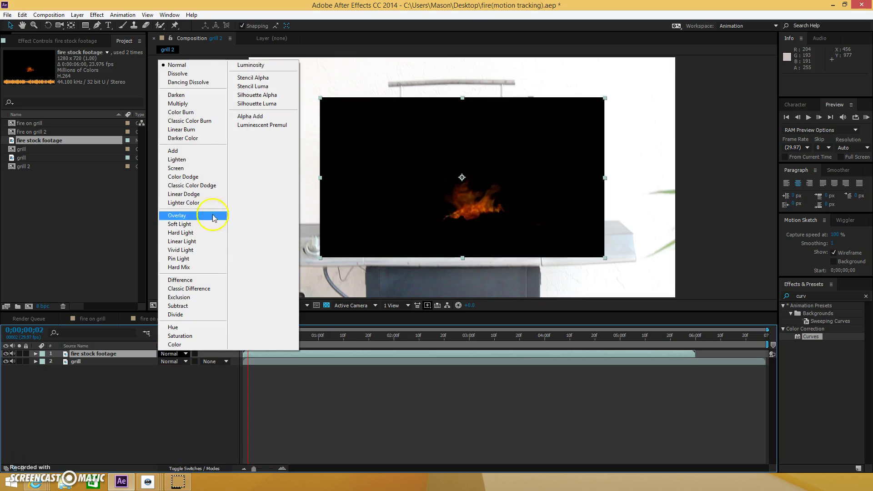
{"action": "left_click", "coordinate": [190, 150]}
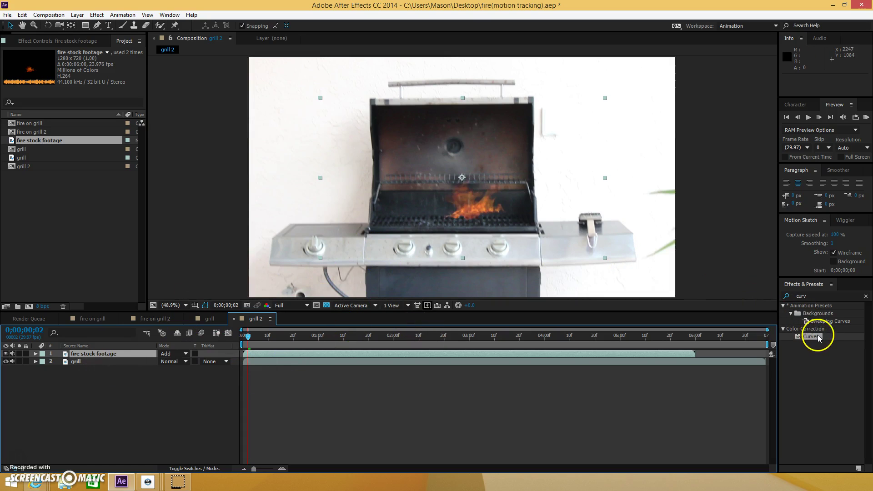
Apply the Curves effect to the fire stock footage, lowering the RGB midtones slightly and raising the Red channel's curve
{"action": "left_click_drag", "start_coordinate": [816, 339], "coordinate": [686, 353]}
{"action": "scroll", "coordinate": [470, 210], "scroll_direction": "up", "scroll_amount": 4}
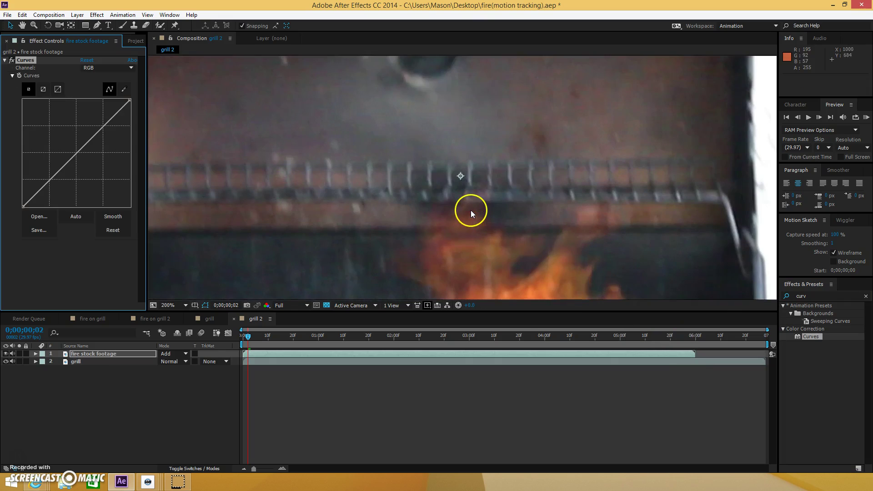
{"action": "scroll", "coordinate": [461, 209], "scroll_direction": "down", "scroll_amount": 2}
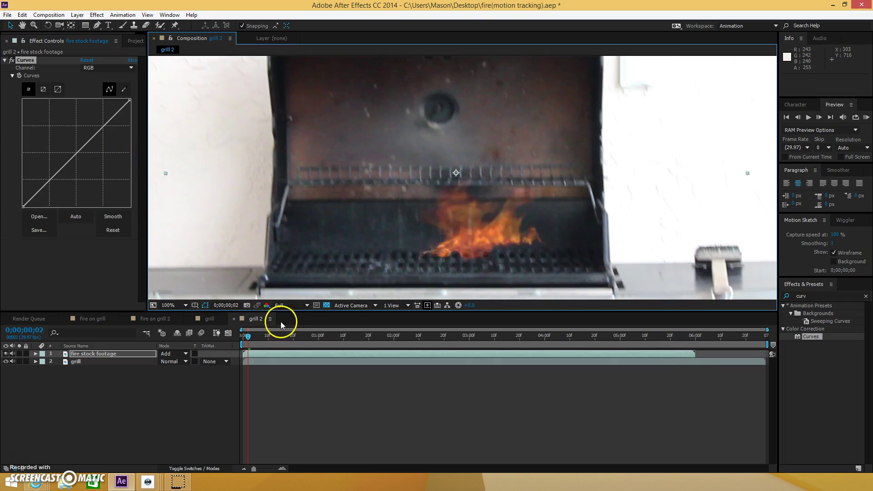
{"action": "left_click", "coordinate": [79, 150]}
{"action": "left_click_drag", "start_coordinate": [79, 150], "coordinate": [77, 144]}
{"action": "left_click", "coordinate": [109, 66]}
{"action": "left_click", "coordinate": [111, 91]}
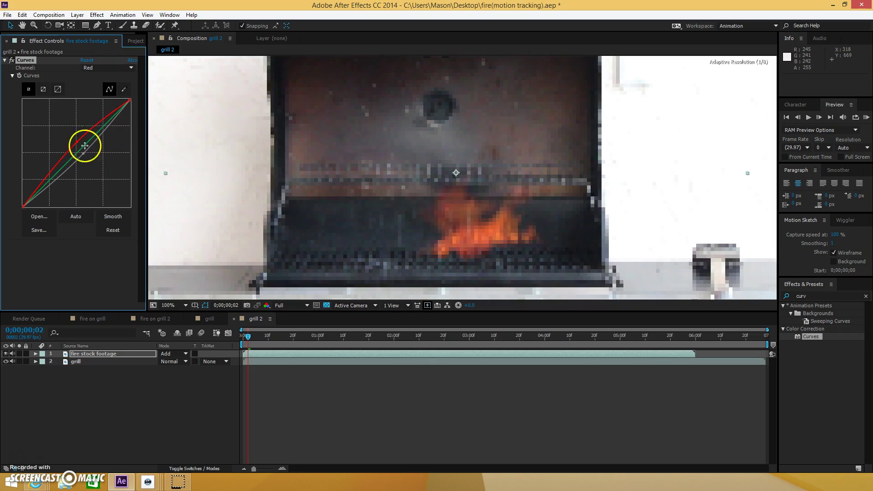
{"action": "scroll", "coordinate": [453, 191], "scroll_direction": "down", "scroll_amount": 2}
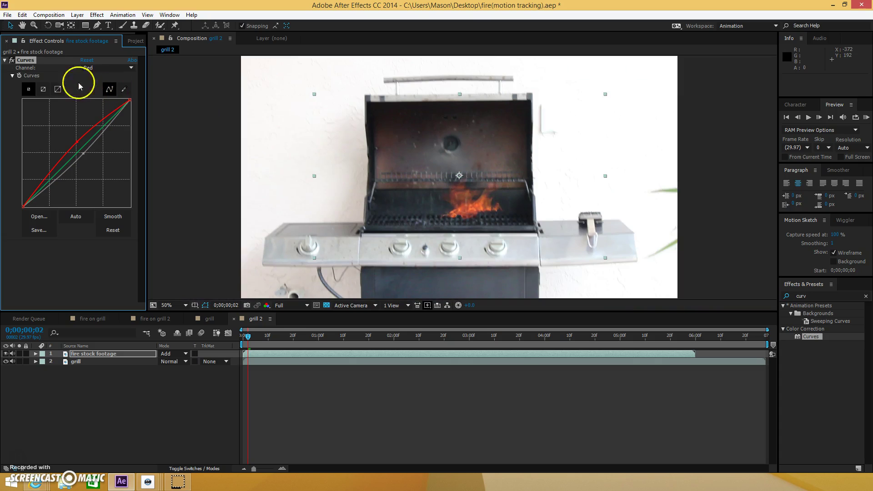
Hide the fire stock footage layer, leaving the grill layer selected
{"action": "left_click", "coordinate": [159, 372]}
{"action": "left_click", "coordinate": [329, 363]}
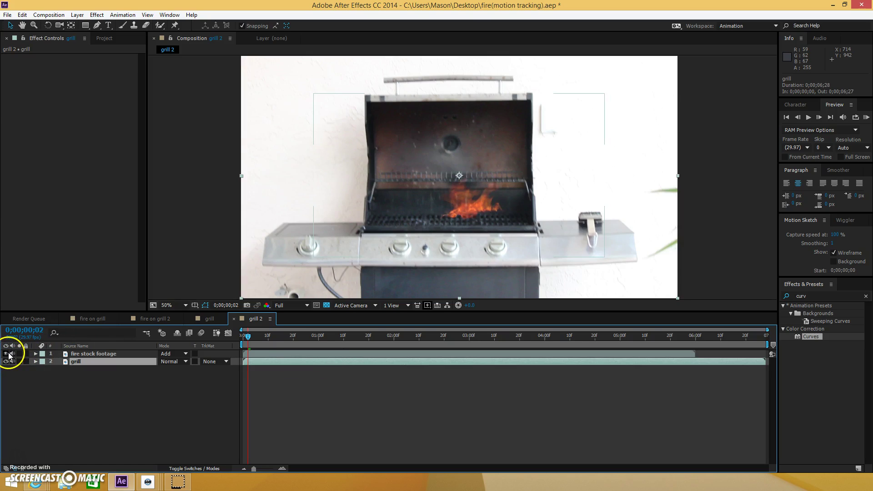
{"action": "left_click", "coordinate": [7, 354]}
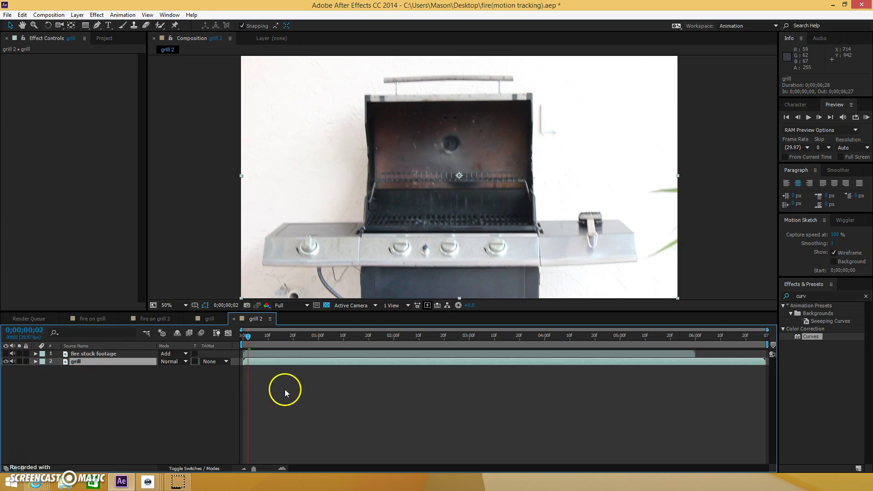
{"action": "key", "text": "ctrl+alt+shift+e"}
{"action": "key", "text": "ctrl+z"}
{"action": "left_click", "coordinate": [94, 354]}
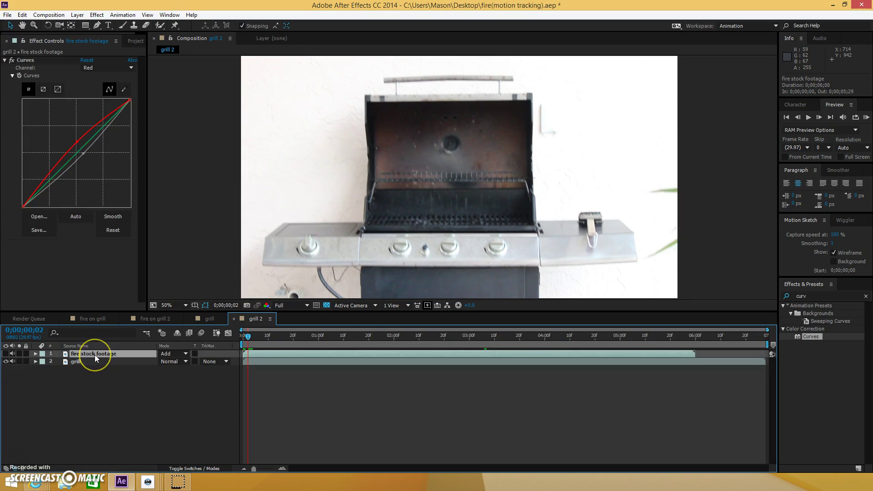
{"action": "key", "text": "Return"}
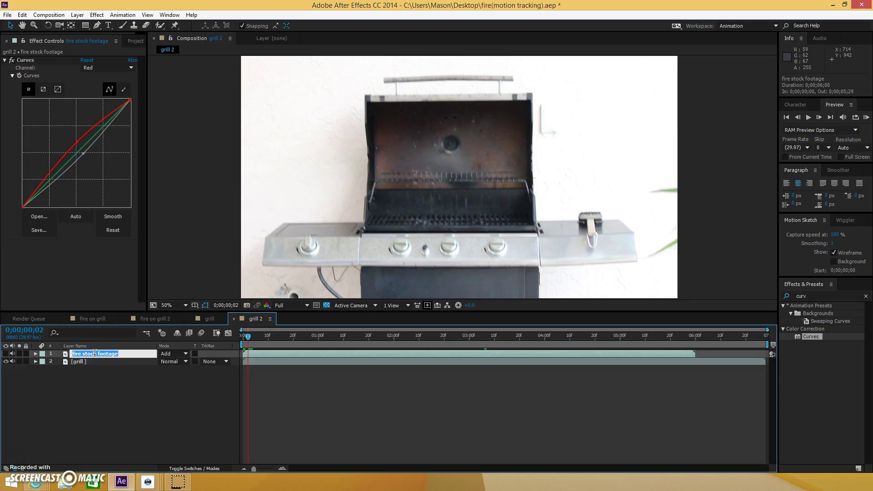
{"action": "left_click", "coordinate": [127, 392]}
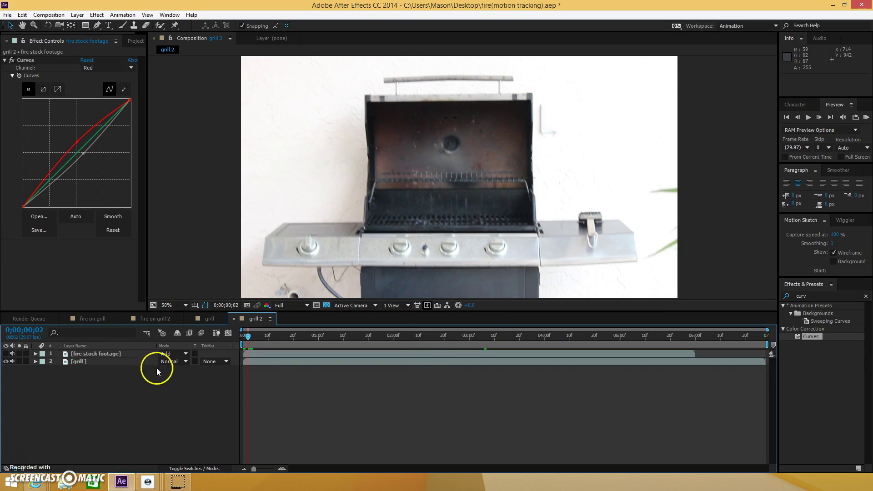
Switch to the Motion Tracking workspace and start a Track Motion tracker on the grill layer
{"action": "left_click", "coordinate": [748, 26]}
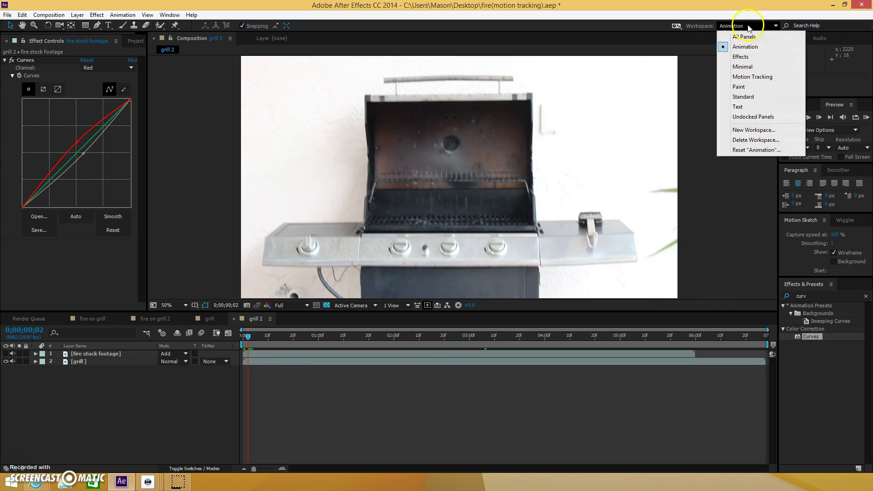
{"action": "left_click", "coordinate": [752, 77]}
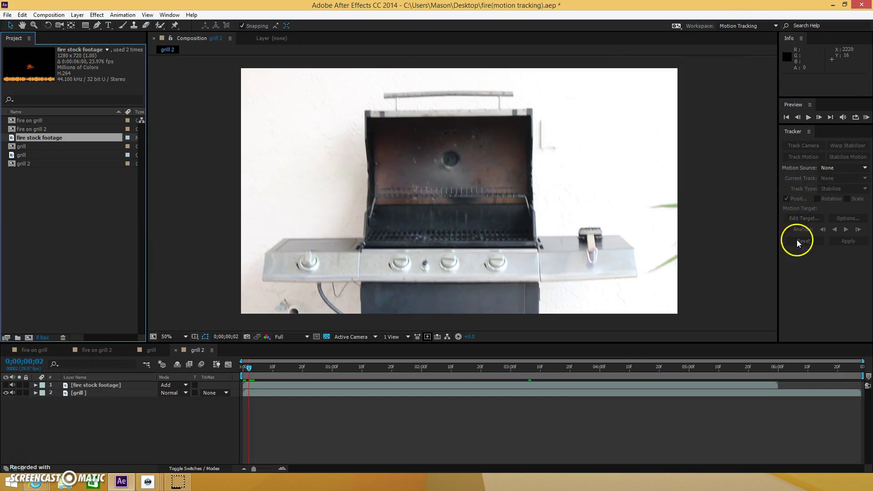
{"action": "left_click", "coordinate": [332, 392]}
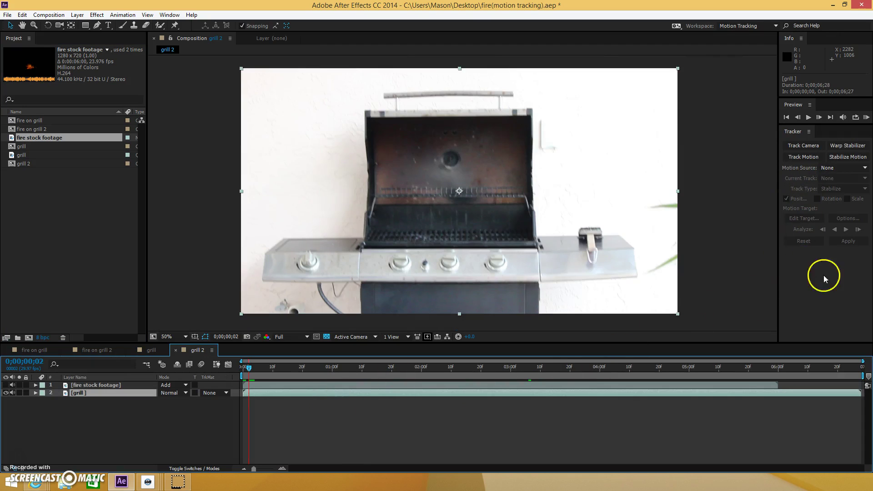
{"action": "left_click", "coordinate": [814, 157]}
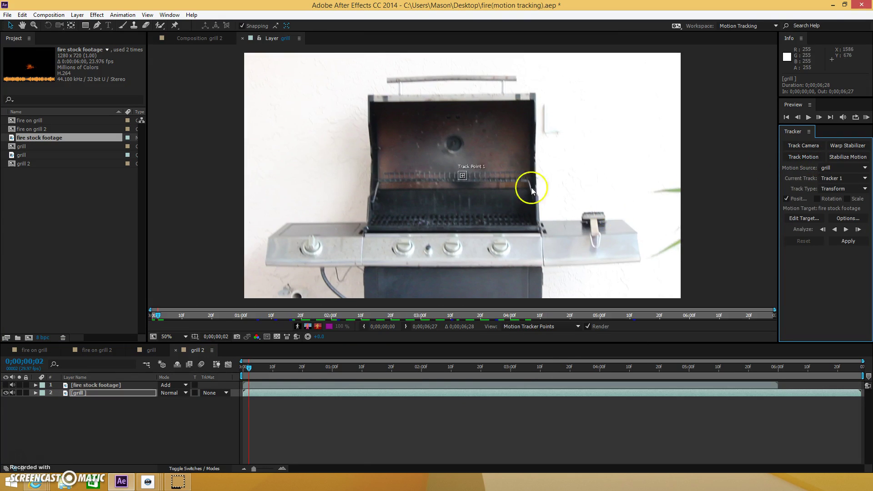
Adjust the track point's region boxes and place it over the dark round spot inside the grill lid near the clip's start
{"action": "left_click_drag", "start_coordinate": [466, 174], "coordinate": [468, 170]}
{"action": "left_click", "coordinate": [463, 177]}
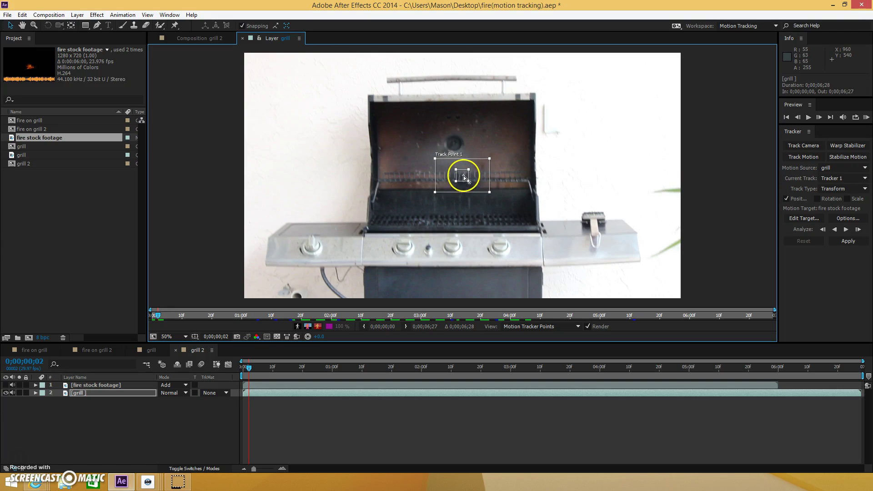
{"action": "left_click_drag", "start_coordinate": [261, 369], "coordinate": [460, 385]}
{"action": "left_click_drag", "start_coordinate": [566, 386], "coordinate": [305, 369]}
{"action": "left_click", "coordinate": [241, 368]}
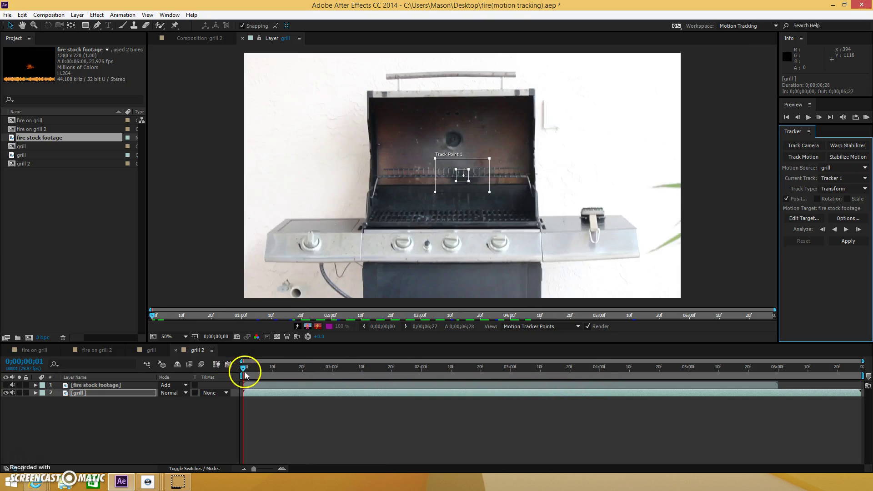
{"action": "left_click_drag", "start_coordinate": [461, 177], "coordinate": [457, 137]}
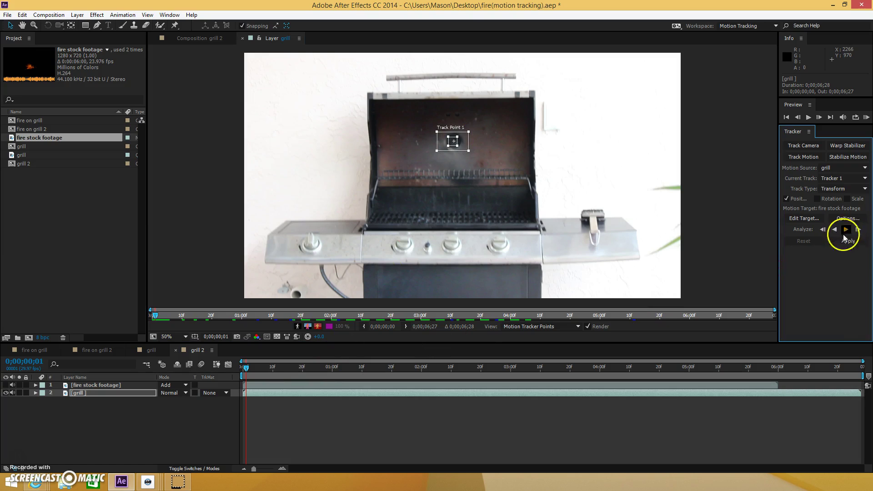
Set the tracker's motion target to the fire stock footage layer
{"action": "left_click", "coordinate": [804, 218]}
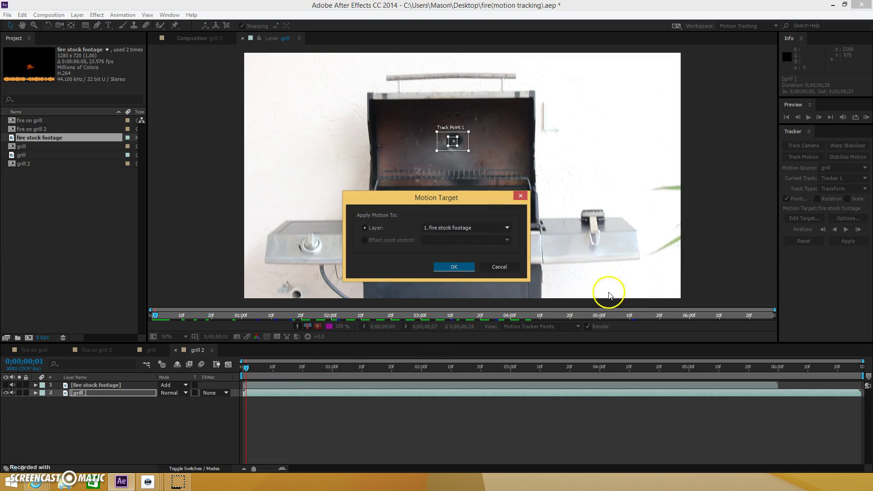
{"action": "left_click", "coordinate": [434, 227]}
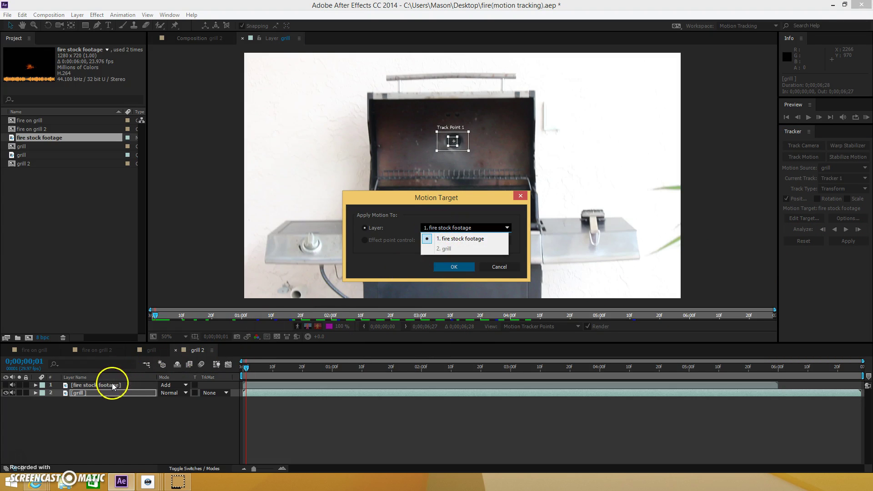
{"action": "left_click", "coordinate": [458, 267]}
{"action": "left_click", "coordinate": [459, 266]}
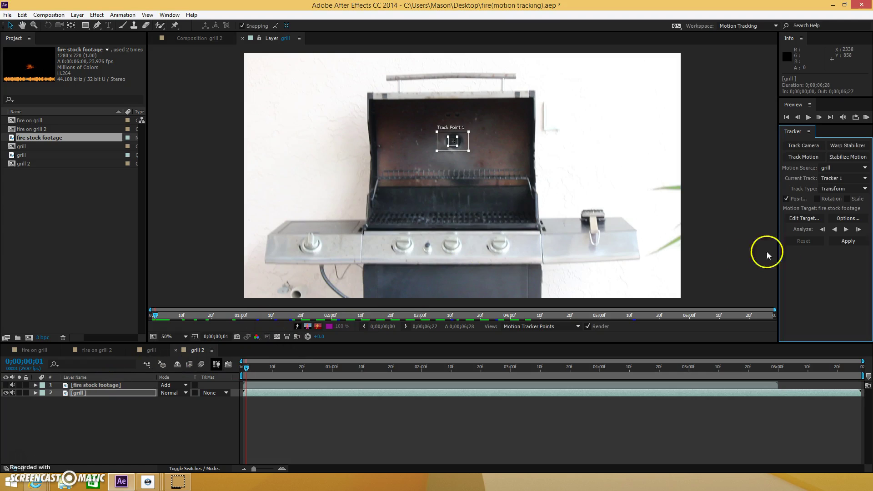
Analyze the track forward to 0;00;02;10 and apply the motion in the X and Y dimensions
{"action": "left_click", "coordinate": [844, 229]}
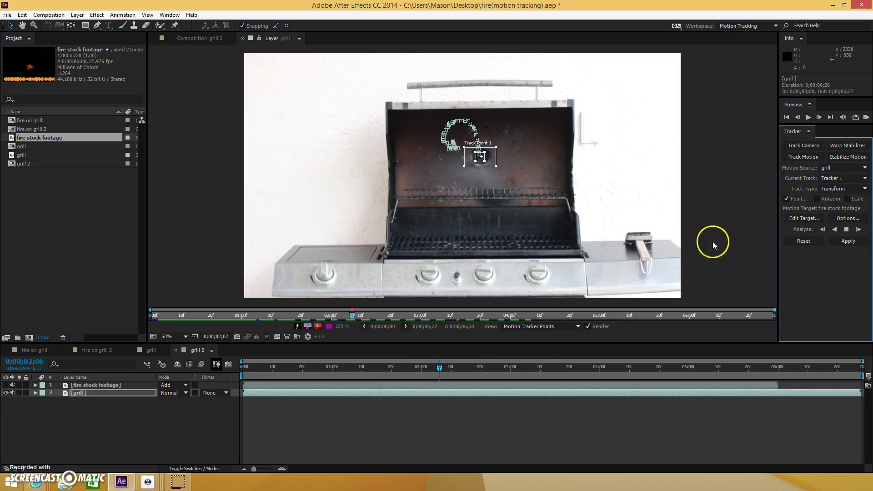
{"action": "left_click", "coordinate": [847, 230]}
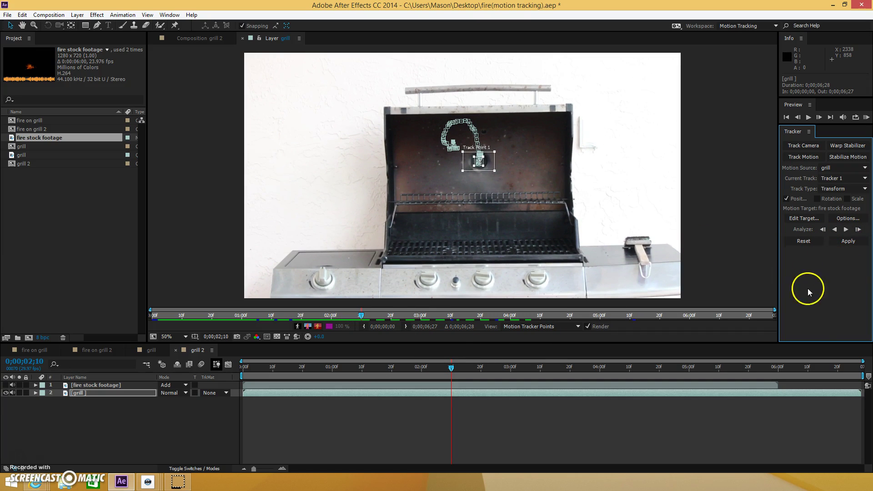
{"action": "left_click", "coordinate": [855, 244]}
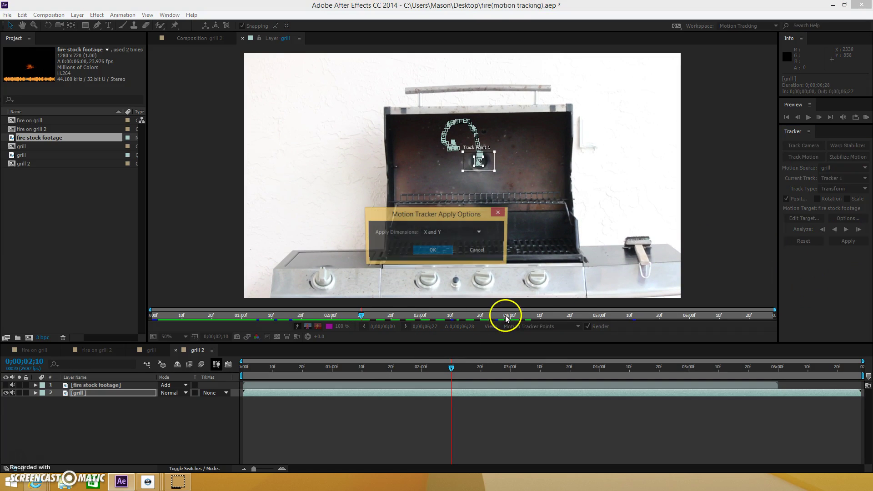
{"action": "left_click", "coordinate": [448, 231]}
{"action": "left_click", "coordinate": [440, 244]}
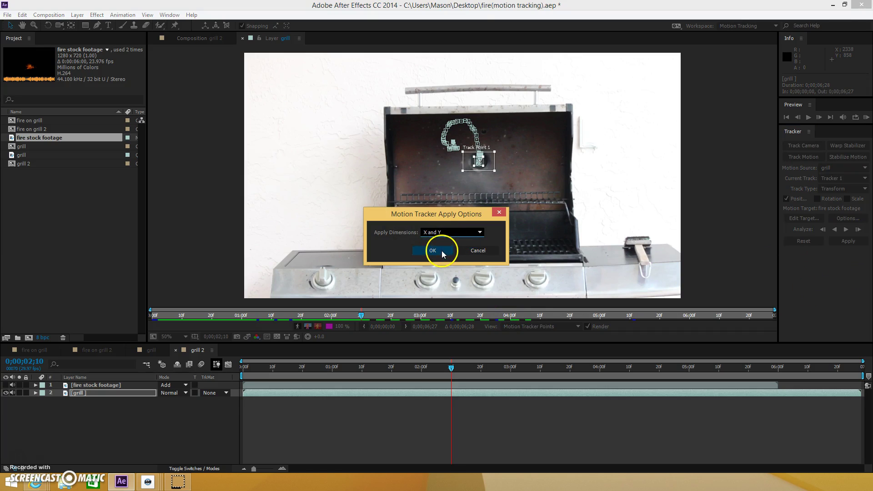
{"action": "left_click", "coordinate": [441, 250]}
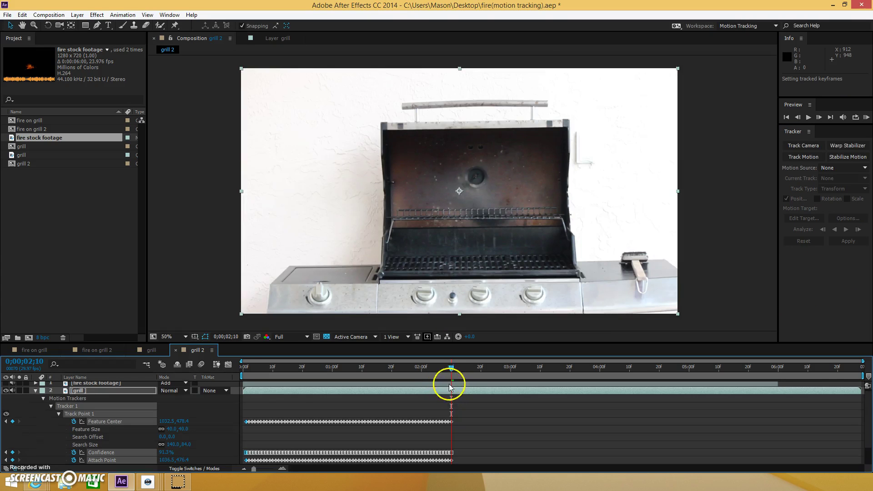
Show the fire stock footage layer again, set the preview resolution to Half, and scrub back through the tracked motion
{"action": "left_click", "coordinate": [36, 385]}
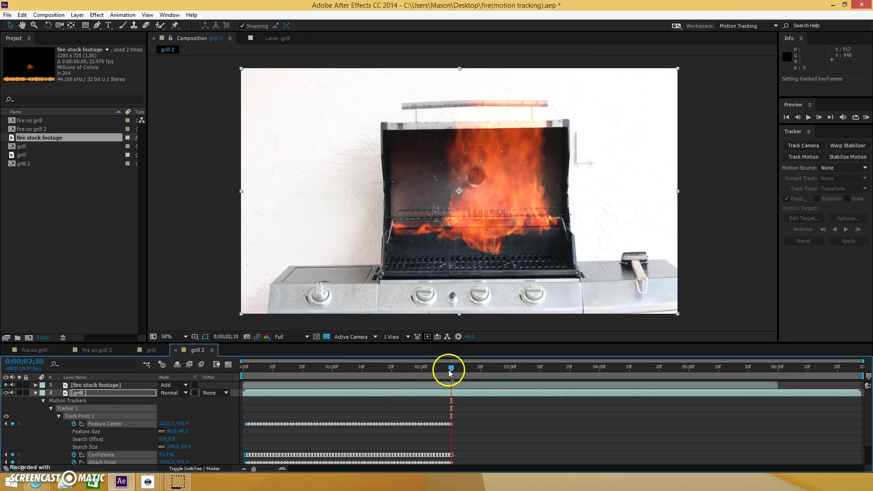
{"action": "left_click_drag", "start_coordinate": [447, 369], "coordinate": [380, 376]}
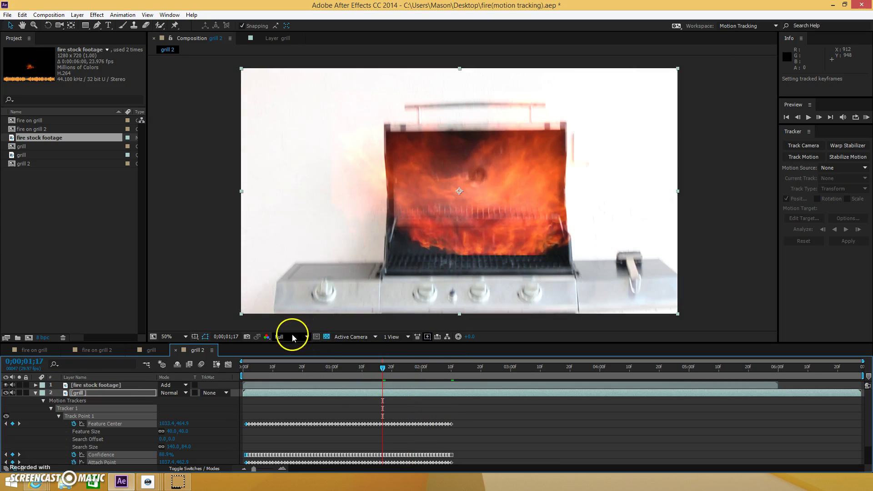
{"action": "left_click", "coordinate": [293, 336]}
{"action": "left_click", "coordinate": [293, 370]}
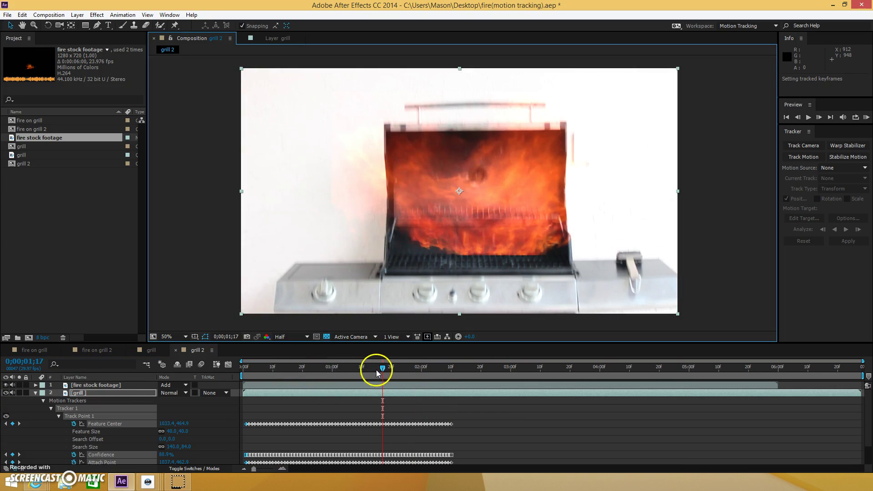
{"action": "left_click", "coordinate": [382, 370]}
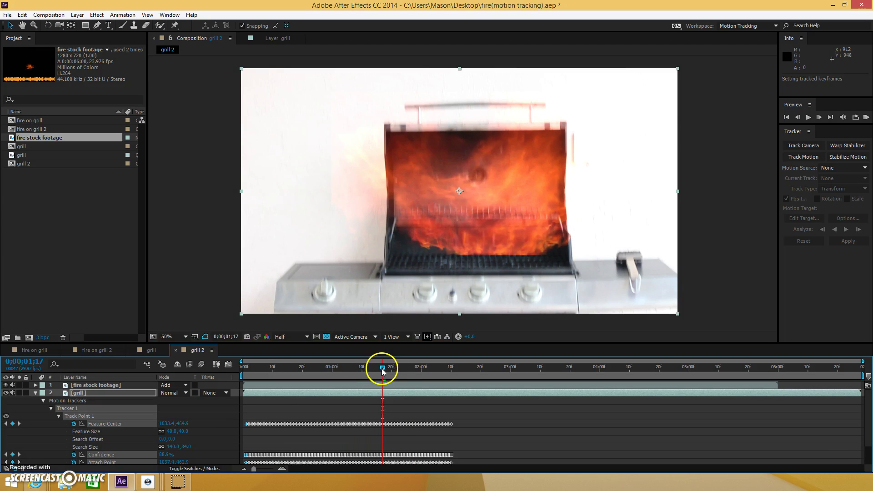
{"action": "left_click_drag", "start_coordinate": [373, 370], "coordinate": [242, 372]}
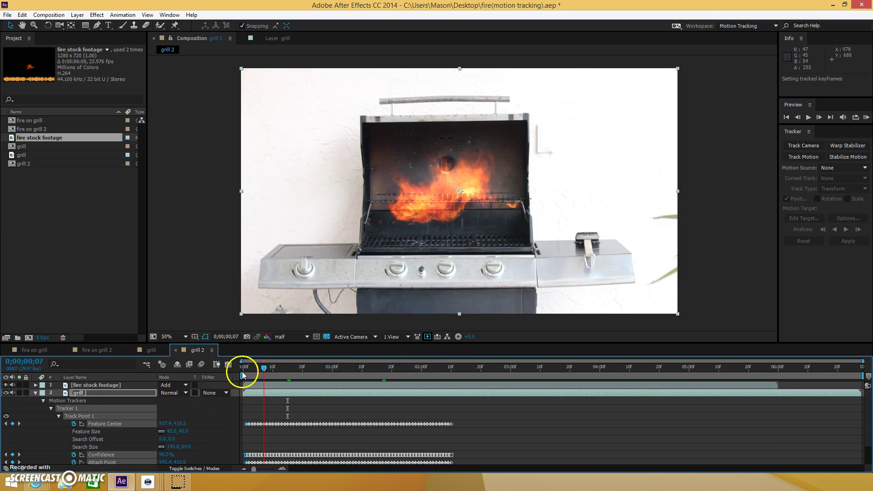
Draw a closed ten-point pen mask around the flame on the fire stock footage layer at the first frame
{"action": "left_click", "coordinate": [36, 393]}
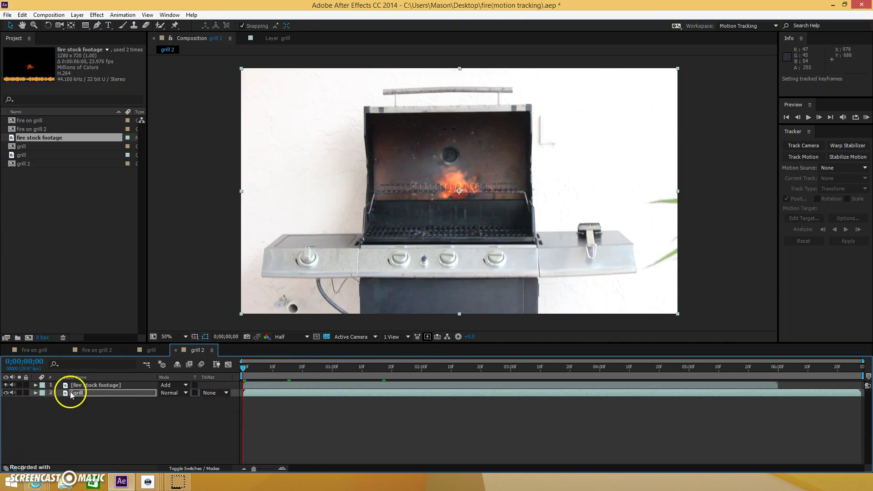
{"action": "left_click", "coordinate": [82, 386]}
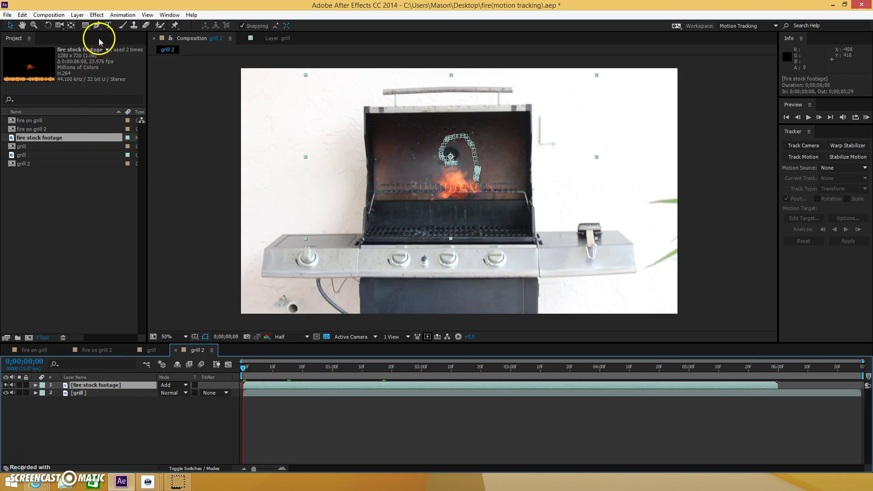
{"action": "left_click", "coordinate": [96, 26]}
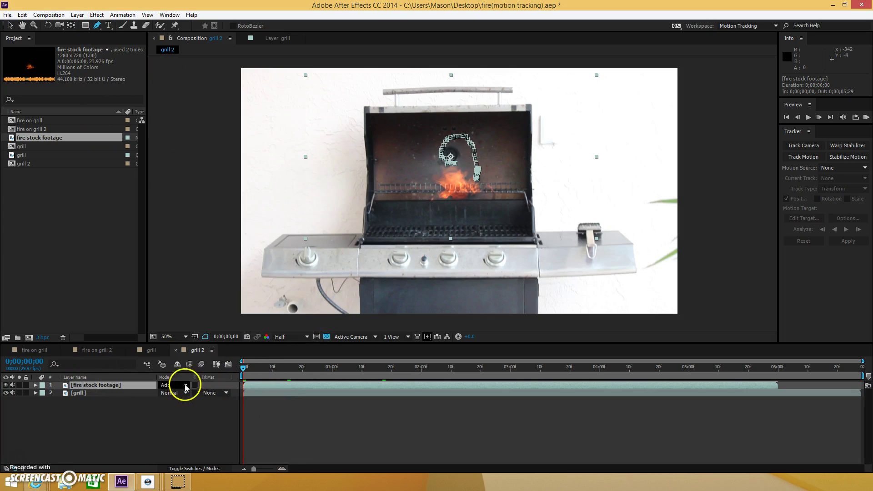
{"action": "left_click_drag", "start_coordinate": [410, 187], "coordinate": [425, 196]}
{"action": "left_click", "coordinate": [499, 203]}
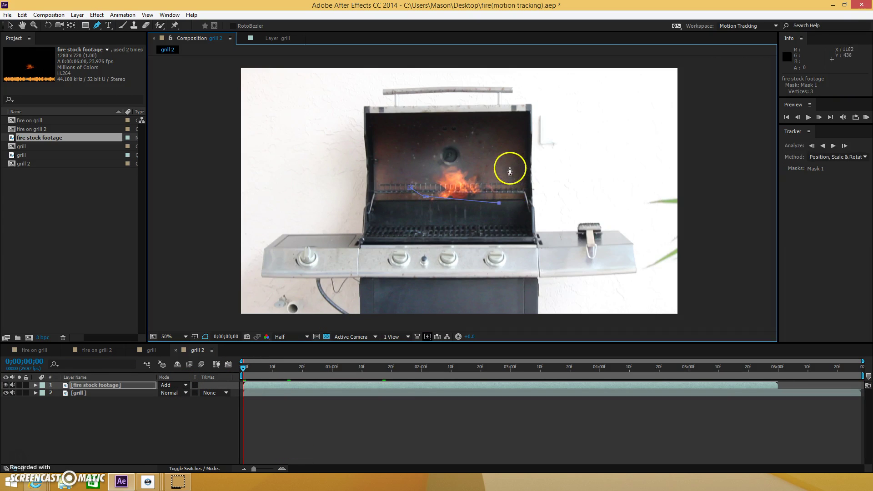
{"action": "left_click", "coordinate": [492, 159]}
{"action": "left_click", "coordinate": [479, 151]}
{"action": "left_click", "coordinate": [468, 146]}
{"action": "left_click", "coordinate": [455, 146]}
{"action": "left_click", "coordinate": [441, 151]}
{"action": "left_click", "coordinate": [431, 167]}
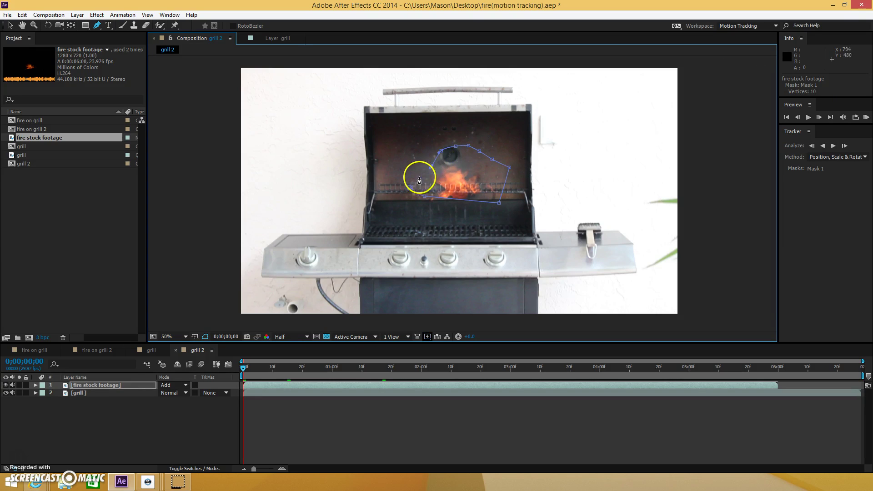
{"action": "left_click", "coordinate": [411, 187]}
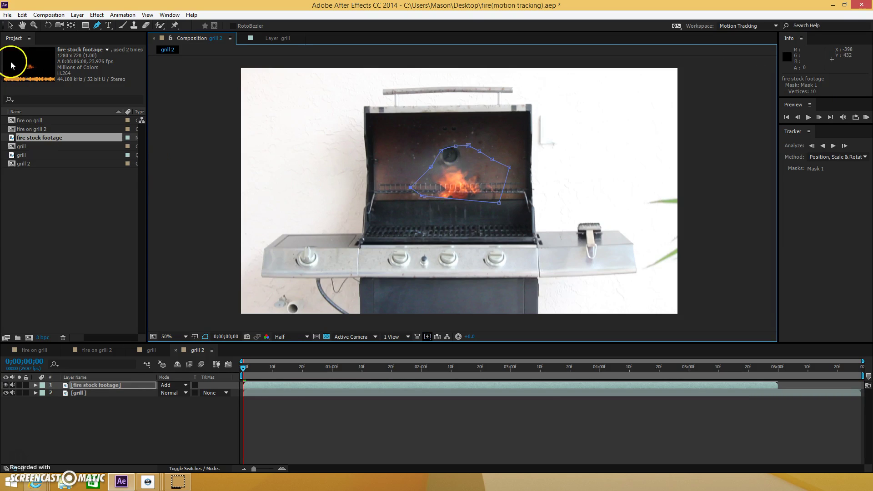
Move the mask's lower-left point outward to square off that corner below the flame
{"action": "left_click", "coordinate": [11, 26]}
{"action": "left_click", "coordinate": [395, 150]}
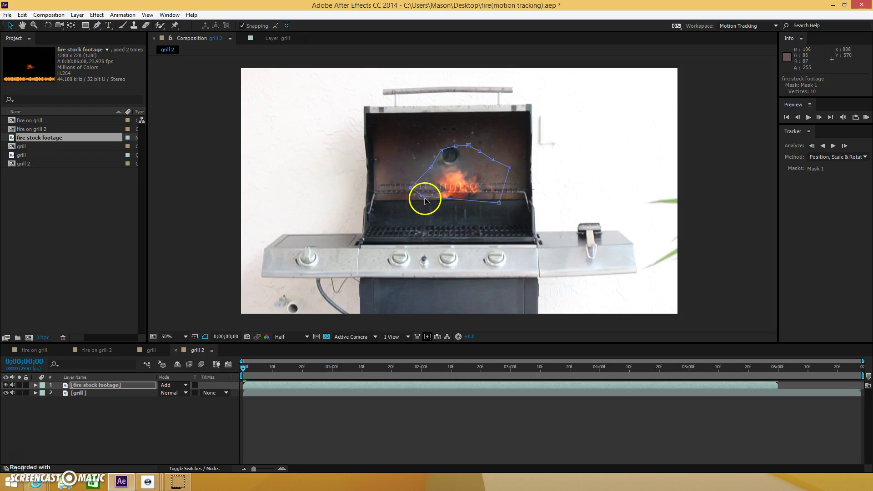
{"action": "left_click_drag", "start_coordinate": [425, 198], "coordinate": [416, 202]}
{"action": "left_click", "coordinate": [210, 392]}
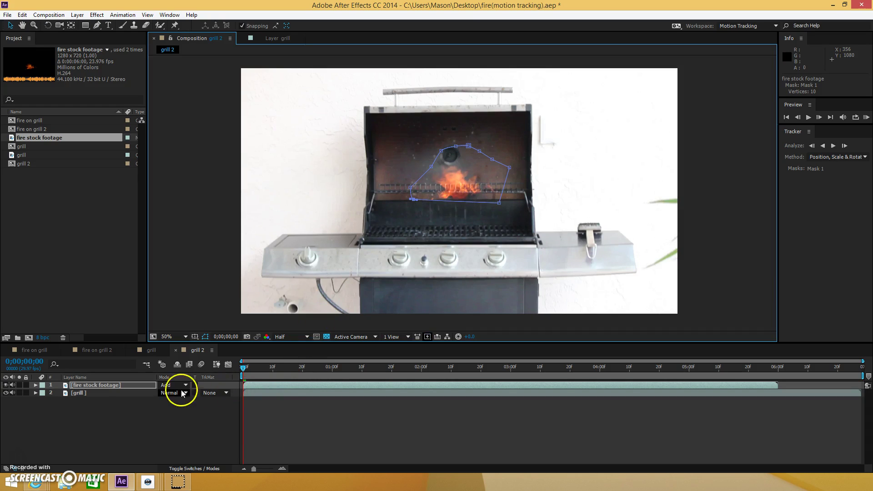
Start keyframes for Mask 1's path, feather, opacity and expansion at the first frame, and move the mask's upper points down below the flame
{"action": "left_click", "coordinate": [36, 387]}
{"action": "left_click", "coordinate": [43, 393]}
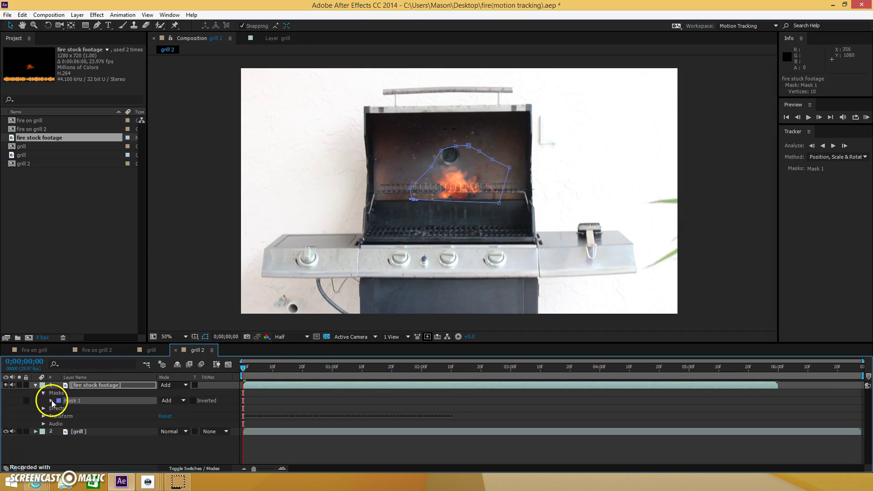
{"action": "left_click", "coordinate": [51, 400]}
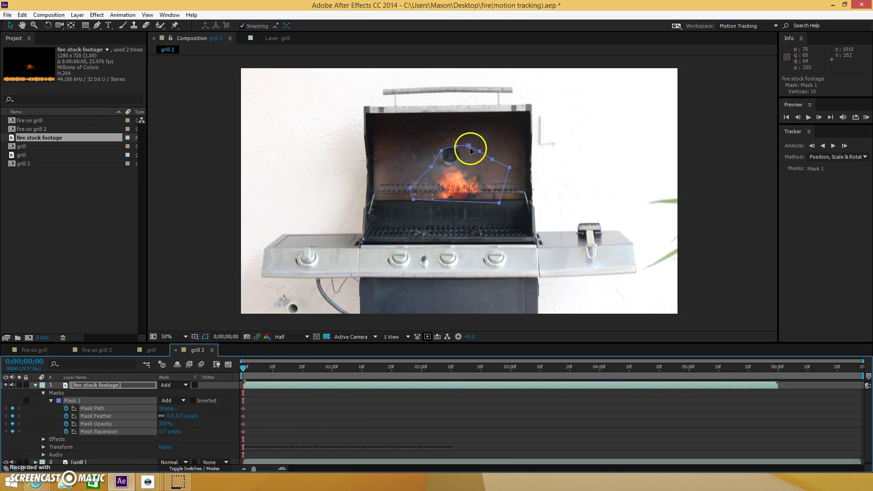
{"action": "left_click_drag", "start_coordinate": [529, 128], "coordinate": [467, 159]}
{"action": "left_click_drag", "start_coordinate": [464, 181], "coordinate": [405, 200]}
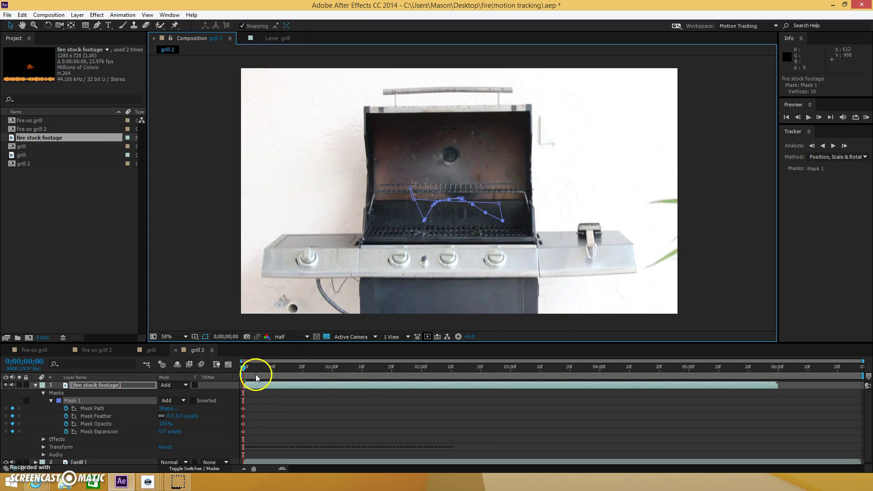
At 0;00;00;03, raise the mask's upper points above the grill handle and widen the mask past both sides of the lid
{"action": "left_click", "coordinate": [278, 469]}
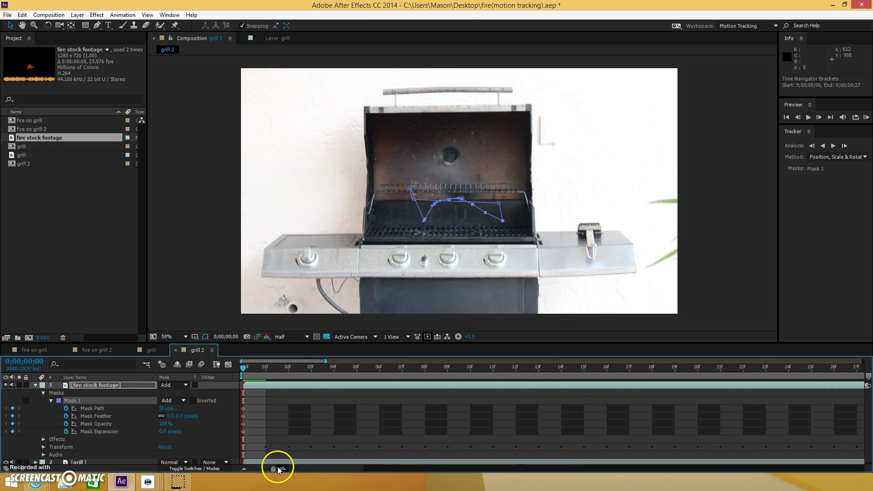
{"action": "left_click", "coordinate": [304, 369]}
{"action": "left_click", "coordinate": [303, 368]}
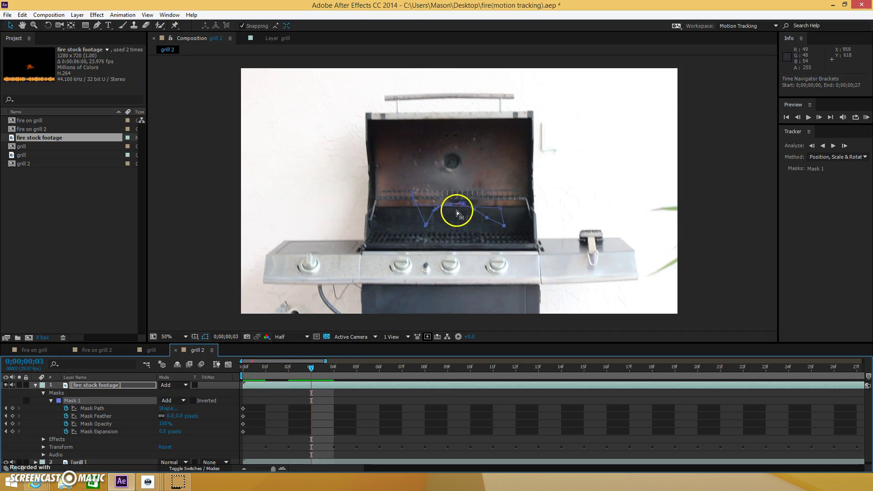
{"action": "left_click_drag", "start_coordinate": [465, 205], "coordinate": [471, 132]}
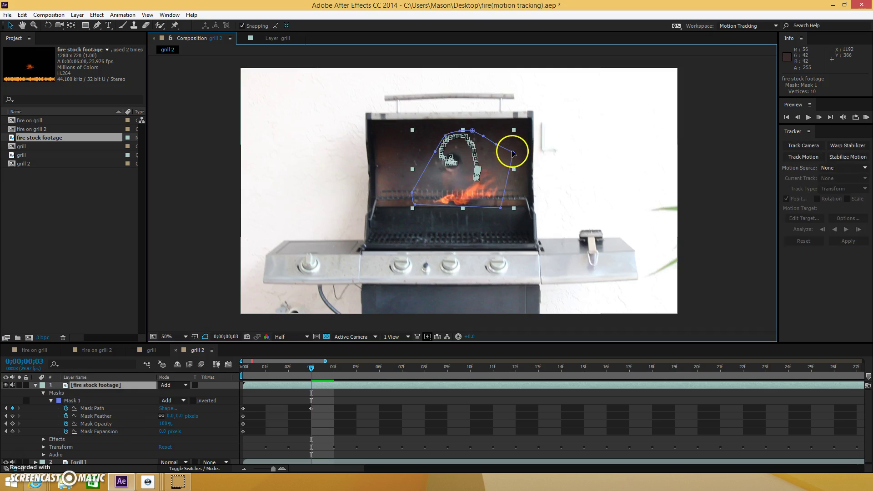
{"action": "left_click_drag", "start_coordinate": [513, 153], "coordinate": [601, 149]}
{"action": "left_click_drag", "start_coordinate": [435, 151], "coordinate": [347, 129]}
{"action": "left_click_drag", "start_coordinate": [410, 195], "coordinate": [357, 201]}
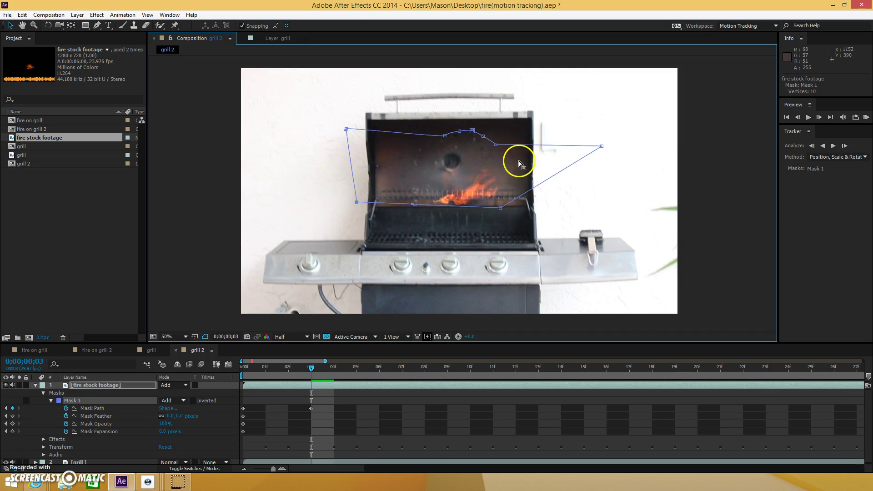
{"action": "left_click_drag", "start_coordinate": [446, 137], "coordinate": [453, 77]}
Return to the first frame and preview the animated mask revealing the fire
{"action": "left_click_drag", "start_coordinate": [312, 374], "coordinate": [253, 388]}
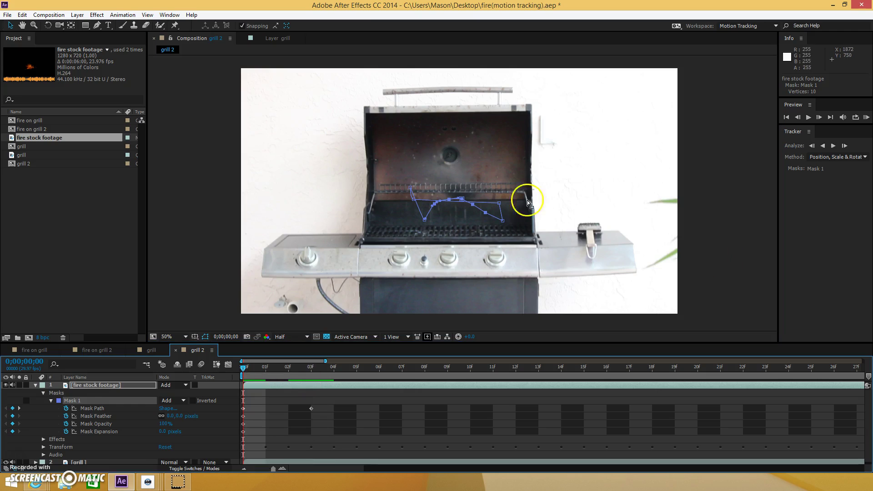
{"action": "left_click", "coordinate": [187, 227]}
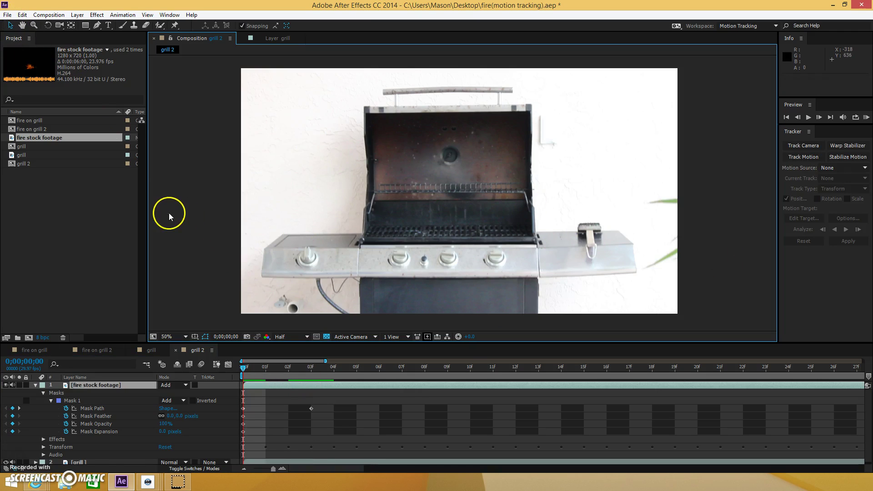
{"action": "left_click", "coordinate": [807, 117]}
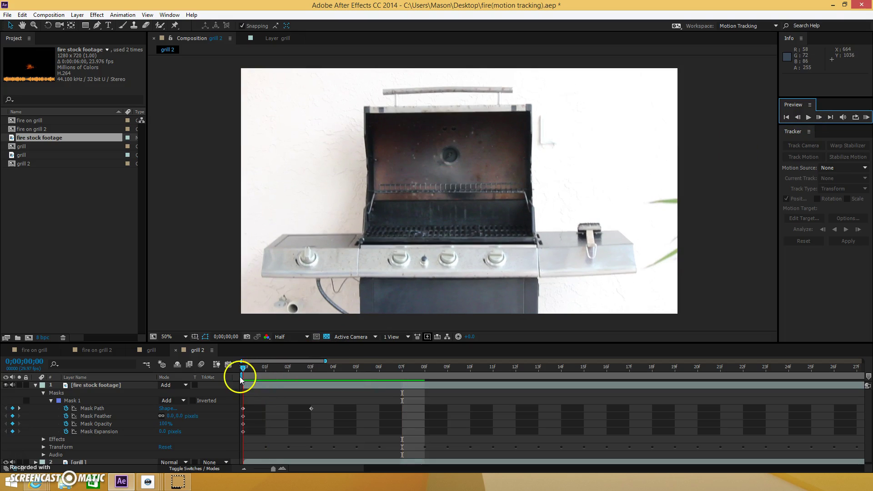
{"action": "left_click", "coordinate": [242, 367]}
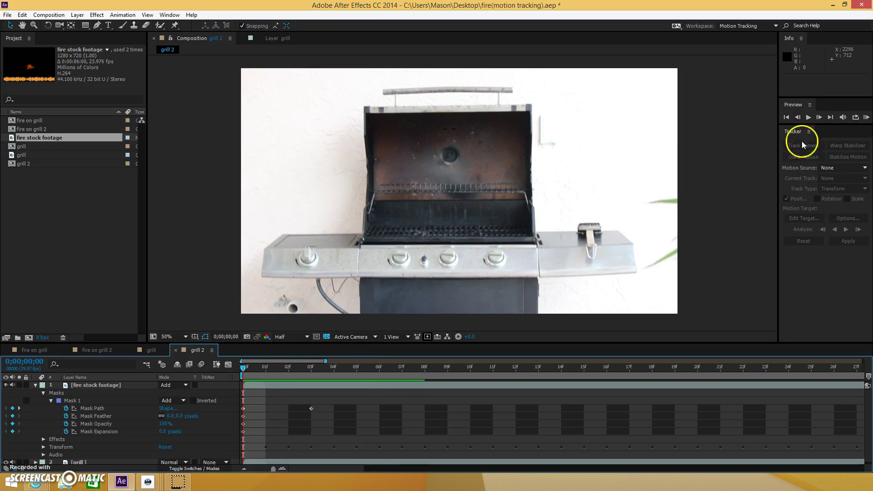
{"action": "left_click", "coordinate": [808, 117]}
Move the second Mask Path keyframe to 0;00;00;07 to slow the mask's reveal
{"action": "left_click", "coordinate": [319, 408]}
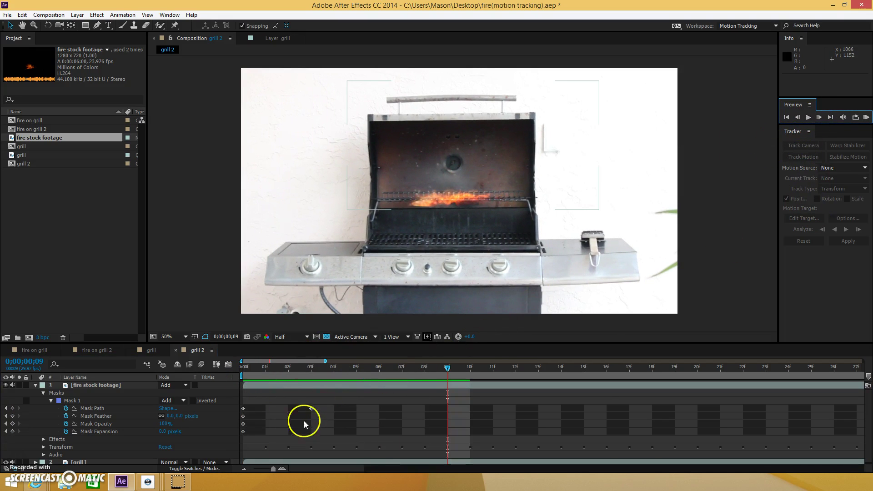
{"action": "left_click", "coordinate": [315, 413]}
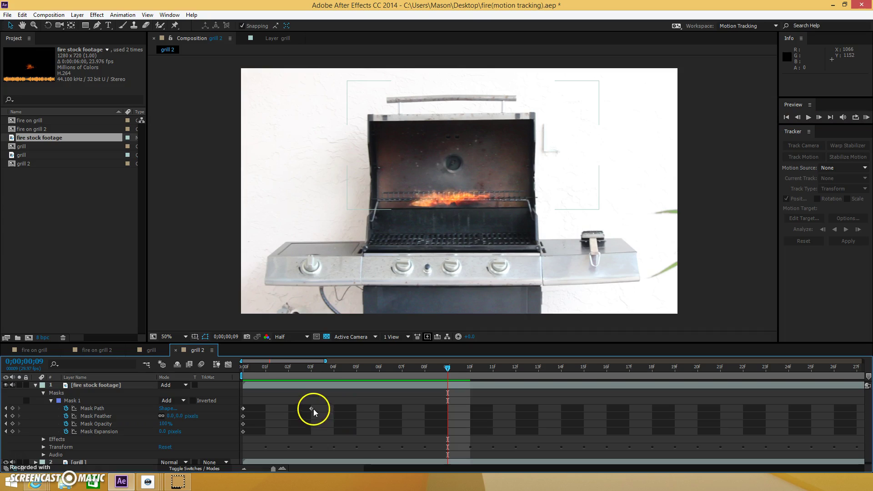
{"action": "double_click", "coordinate": [311, 408]}
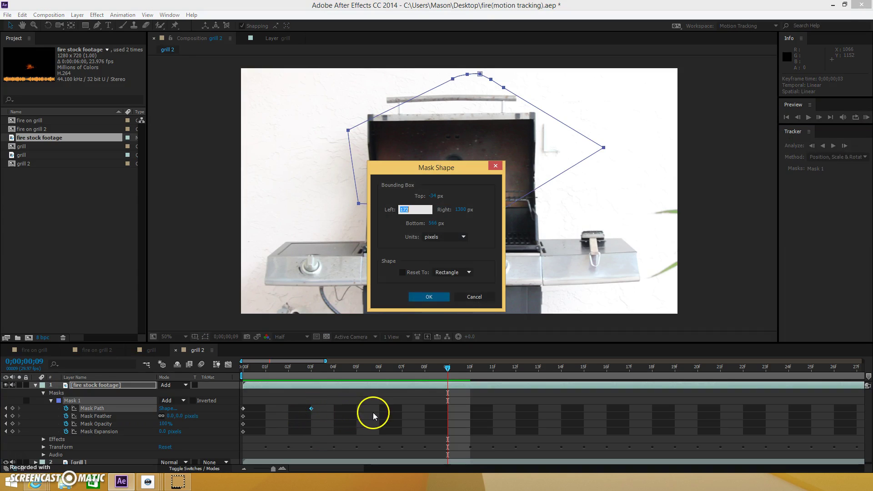
{"action": "left_click", "coordinate": [434, 297]}
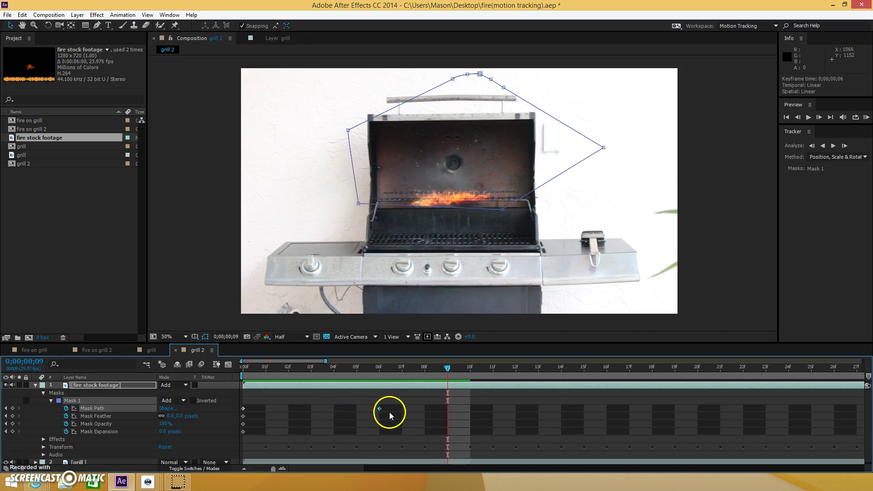
Preview the retimed fire reveal from the first frame and stop playback
{"action": "left_click_drag", "start_coordinate": [282, 367], "coordinate": [234, 367]}
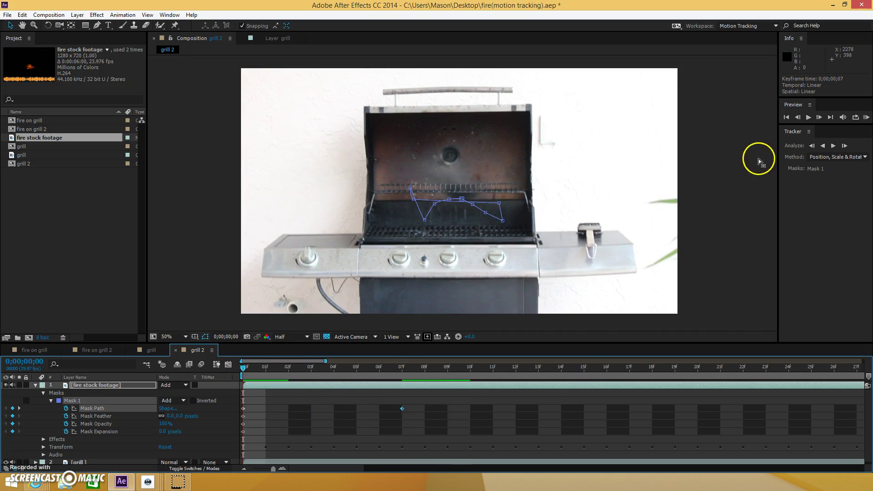
{"action": "left_click", "coordinate": [729, 143]}
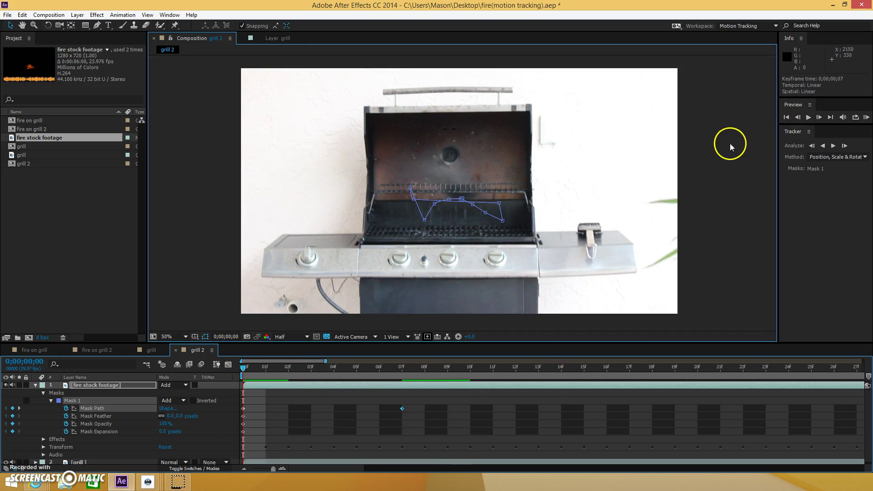
{"action": "left_click", "coordinate": [807, 118]}
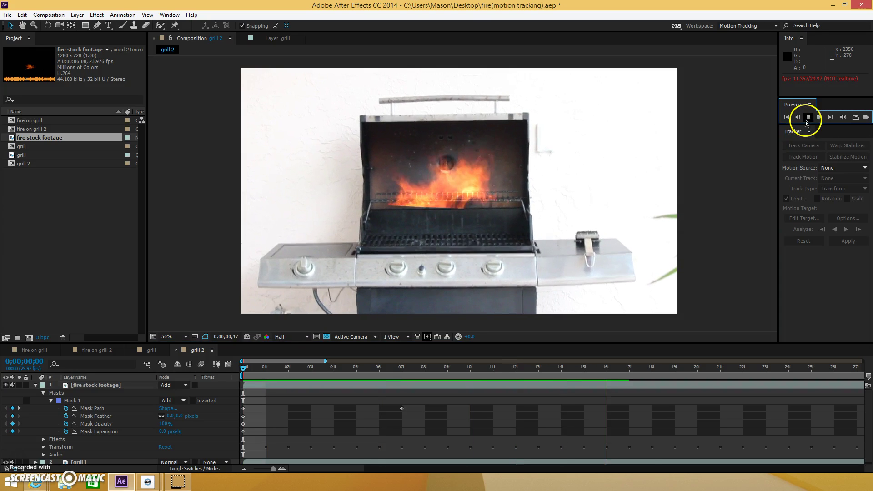
{"action": "left_click", "coordinate": [234, 346]}
Scale the fire stock footage layer down to 78%
{"action": "left_click", "coordinate": [243, 469]}
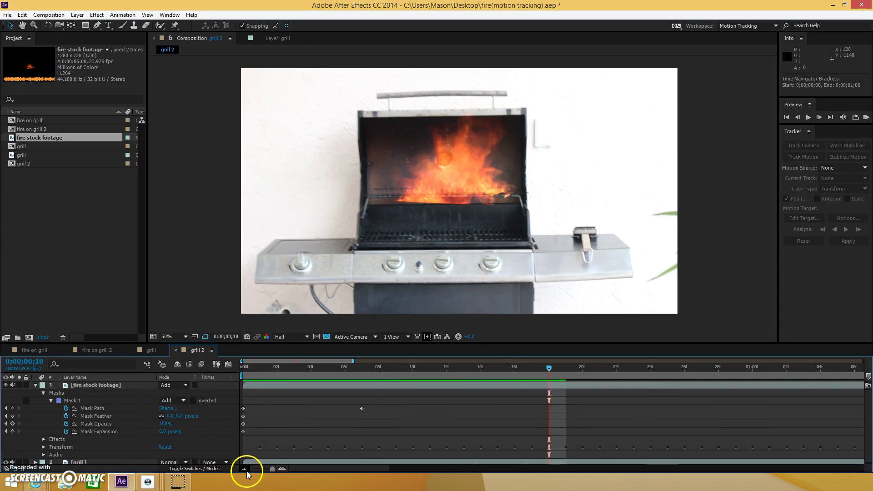
{"action": "left_click", "coordinate": [36, 386]}
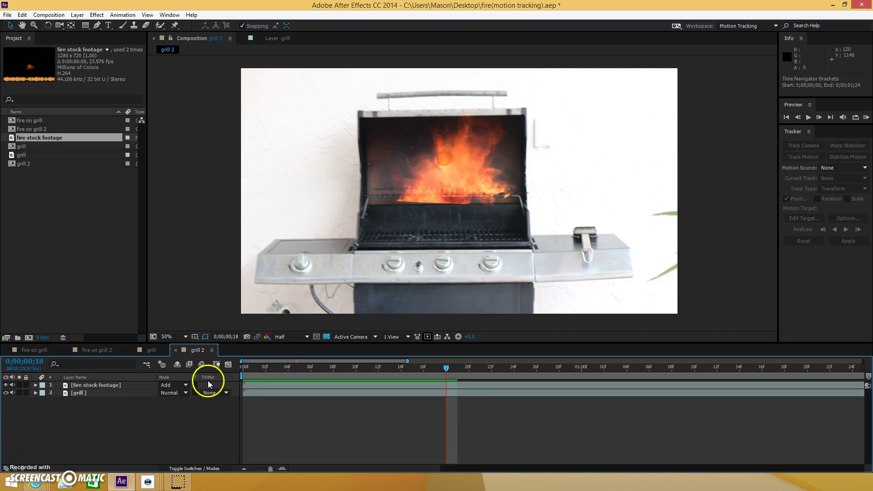
{"action": "left_click", "coordinate": [249, 386]}
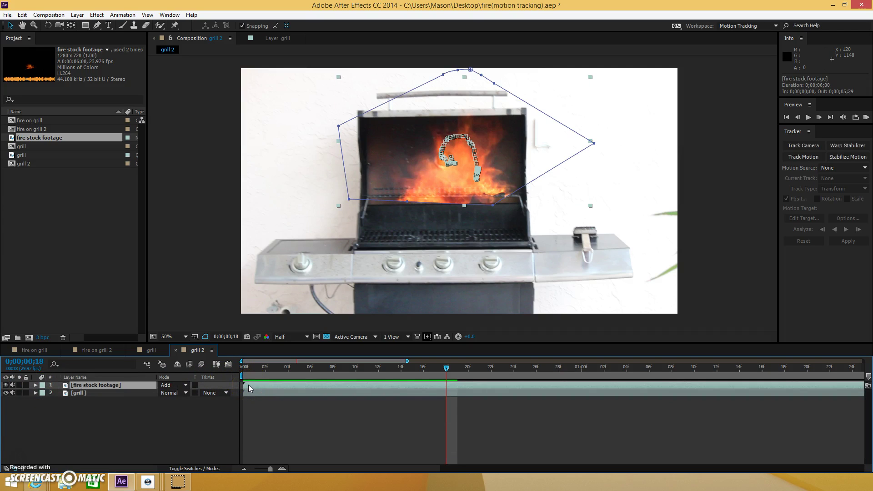
{"action": "key", "text": "s"}
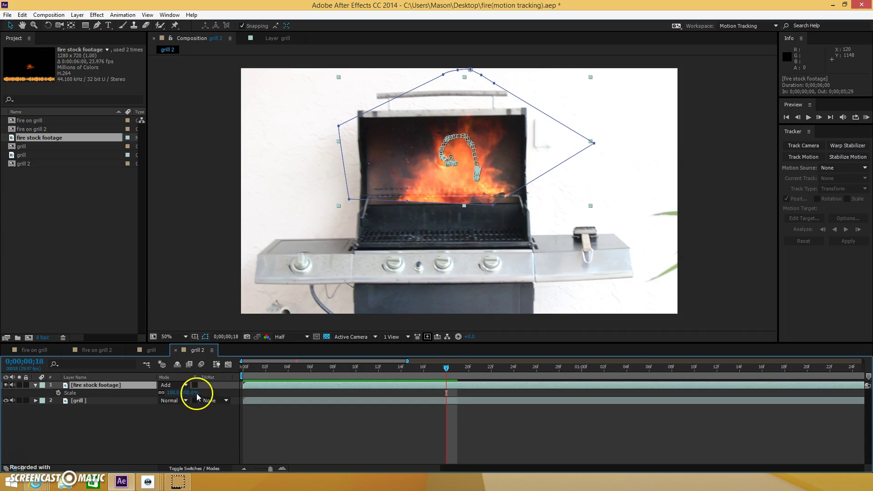
{"action": "left_click_drag", "start_coordinate": [187, 392], "coordinate": [178, 394]}
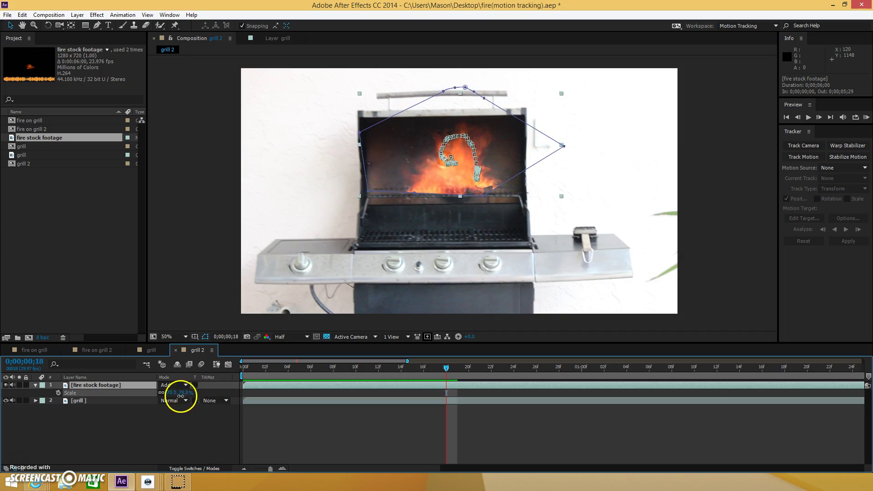
{"action": "left_click", "coordinate": [219, 186]}
Try to move the fire layer lower in the grill at 0;00;00;18 and undo the move
{"action": "left_click", "coordinate": [444, 151]}
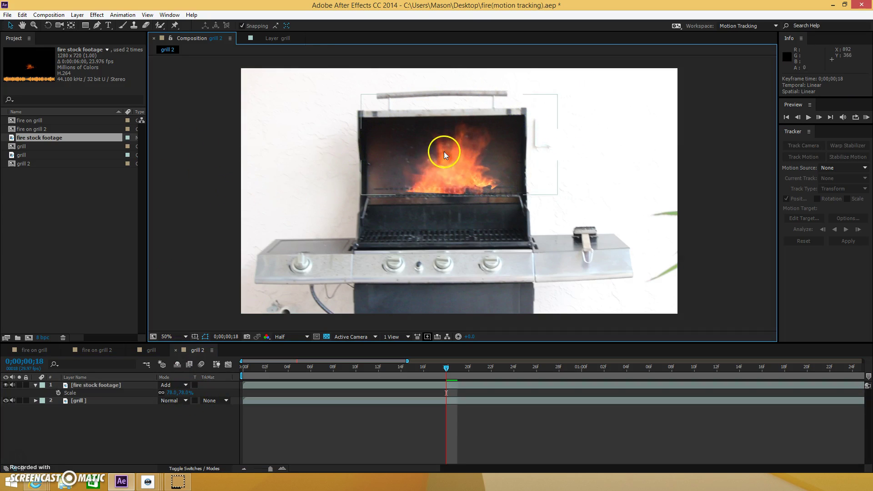
{"action": "left_click", "coordinate": [98, 191]}
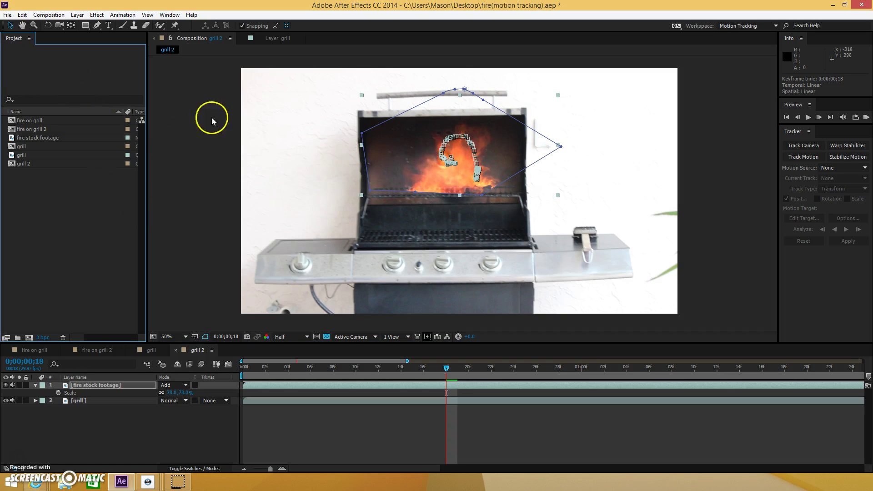
{"action": "left_click_drag", "start_coordinate": [445, 176], "coordinate": [438, 209]}
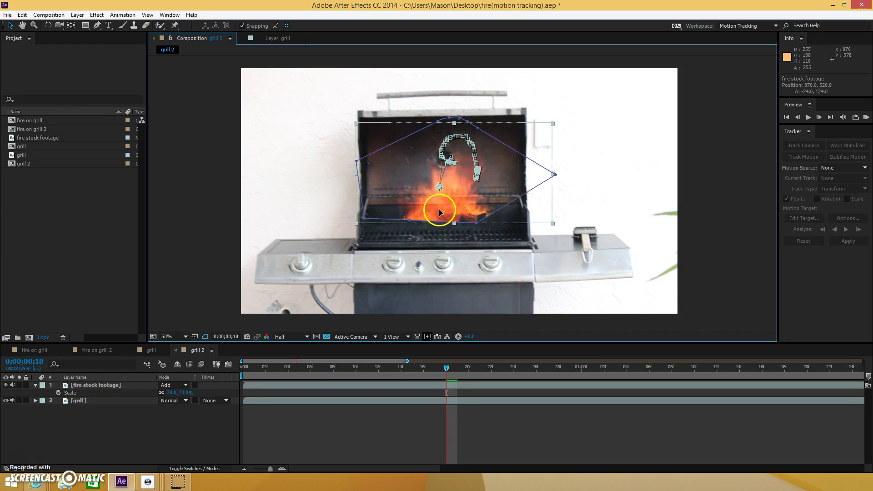
{"action": "key", "text": "ctrl+z"}
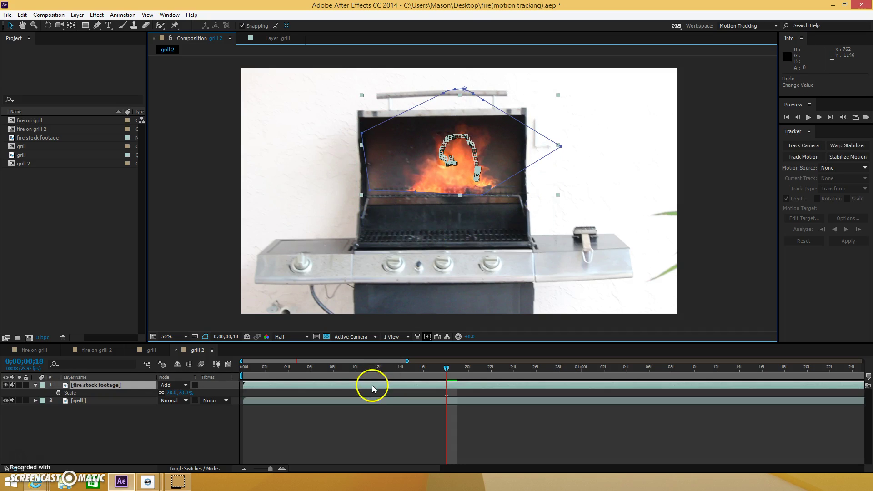
Select all Position keyframes of the fire stock footage layer and move the fire about 216 px down onto the grill grate
{"action": "left_click", "coordinate": [108, 386]}
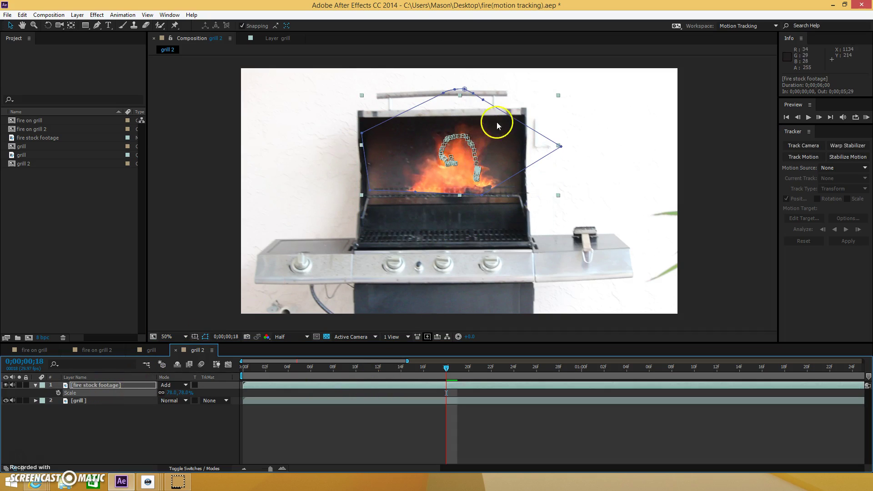
{"action": "left_click", "coordinate": [36, 385]}
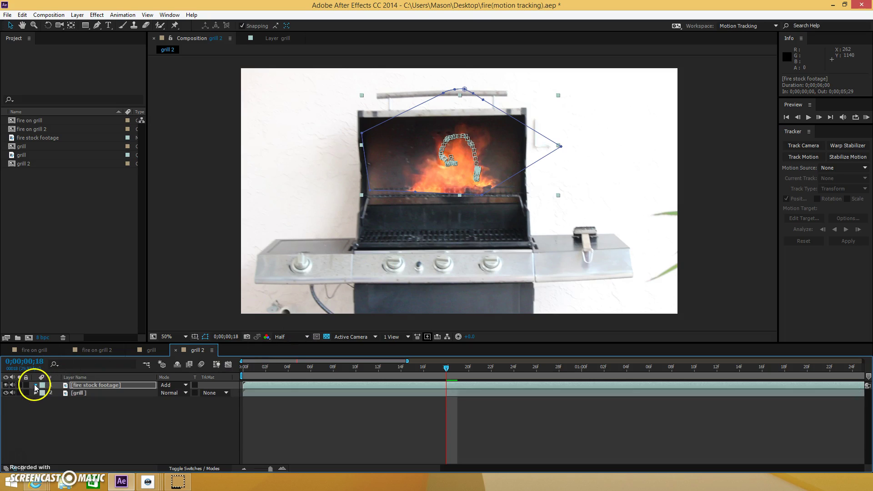
{"action": "left_click", "coordinate": [35, 385]}
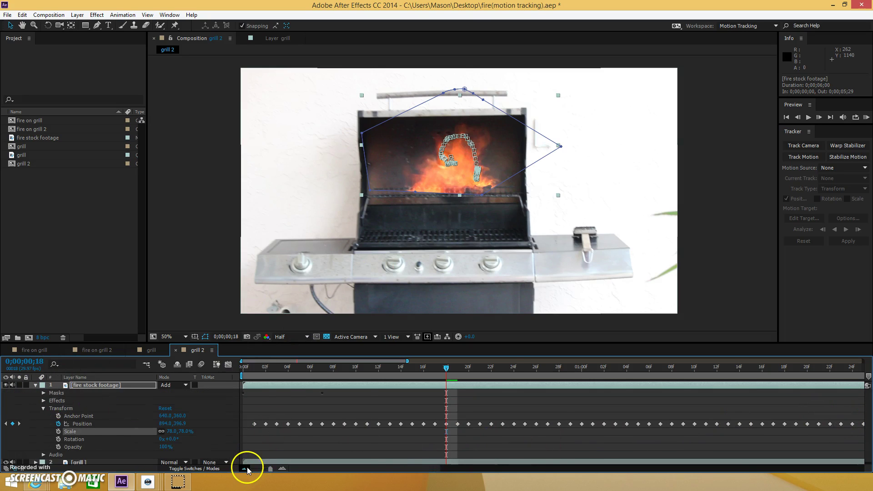
{"action": "left_click", "coordinate": [245, 466]}
{"action": "left_click_drag", "start_coordinate": [492, 405], "coordinate": [235, 431]}
{"action": "left_click_drag", "start_coordinate": [477, 174], "coordinate": [475, 222]}
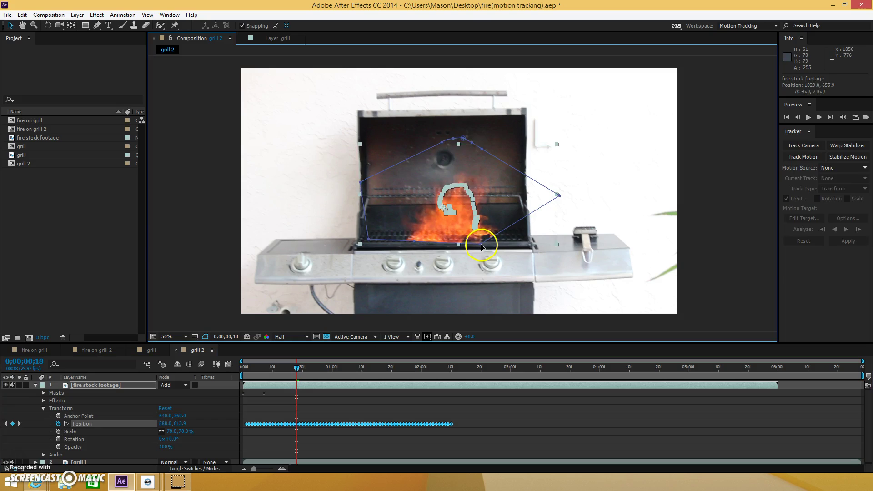
At 0;00;00;18, extend the fire mask's two lower corner points outward to the grill's edges
{"action": "double_click", "coordinate": [481, 246]}
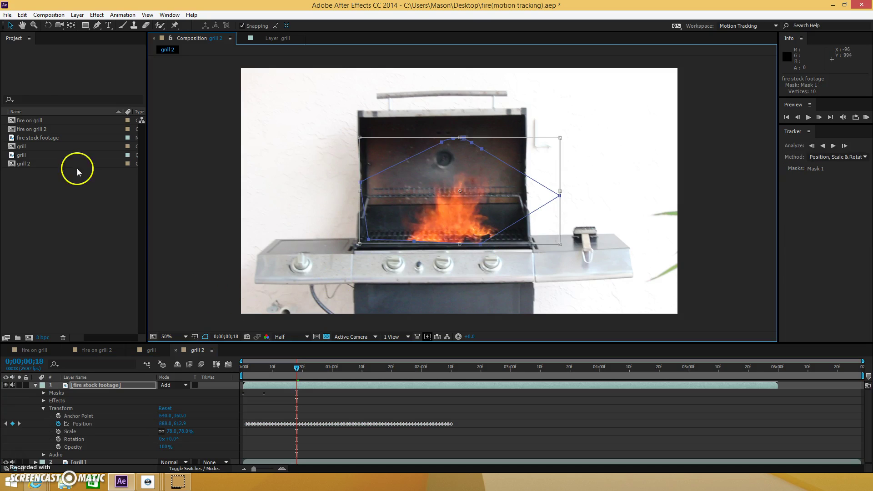
{"action": "left_click", "coordinate": [91, 402]}
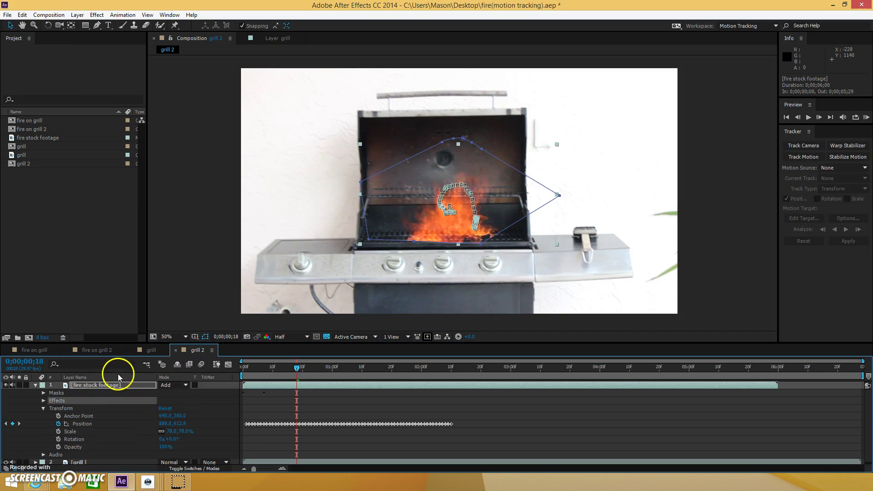
{"action": "left_click", "coordinate": [36, 385]}
{"action": "left_click_drag", "start_coordinate": [482, 246], "coordinate": [534, 245]}
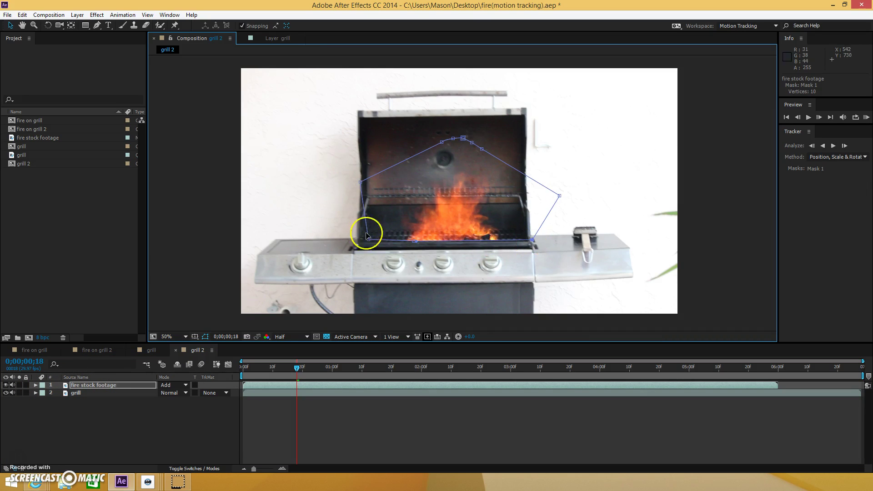
{"action": "left_click_drag", "start_coordinate": [369, 242], "coordinate": [364, 244]}
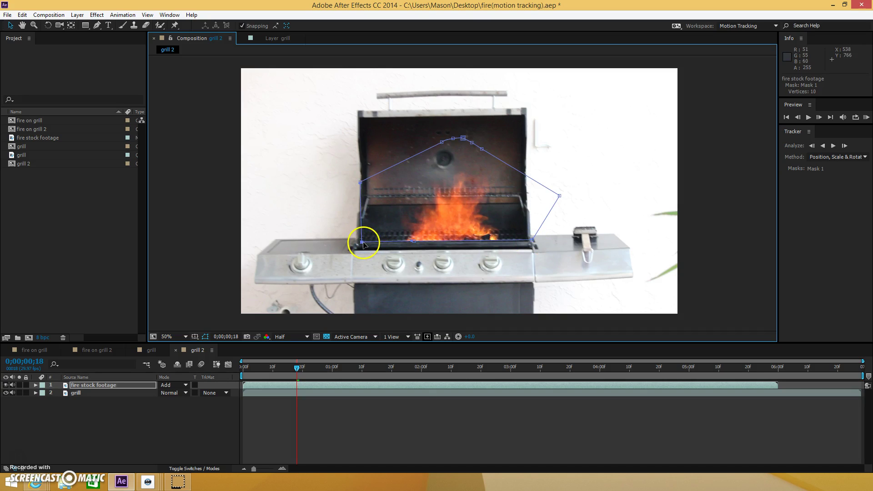
{"action": "left_click", "coordinate": [237, 209]}
Enable motion blur for the composition and for the fire stock footage layer
{"action": "left_click_drag", "start_coordinate": [291, 372], "coordinate": [255, 371]}
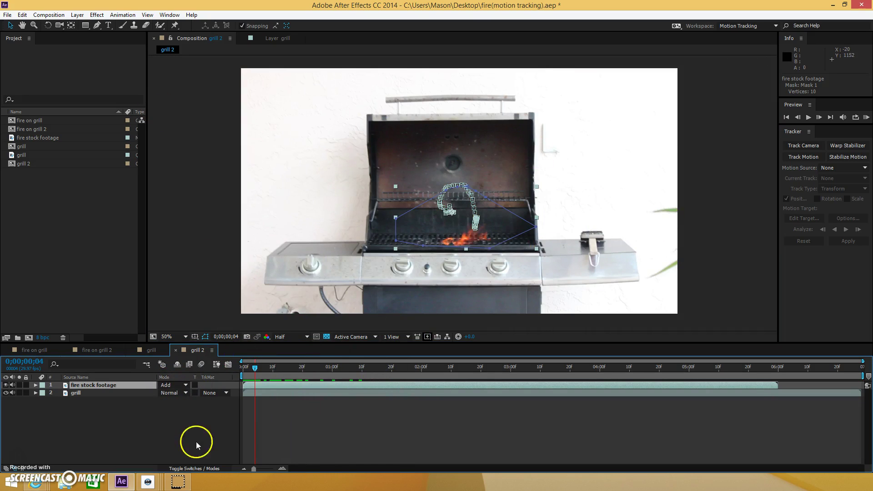
{"action": "left_click", "coordinate": [206, 363]}
{"action": "left_click", "coordinate": [194, 469]}
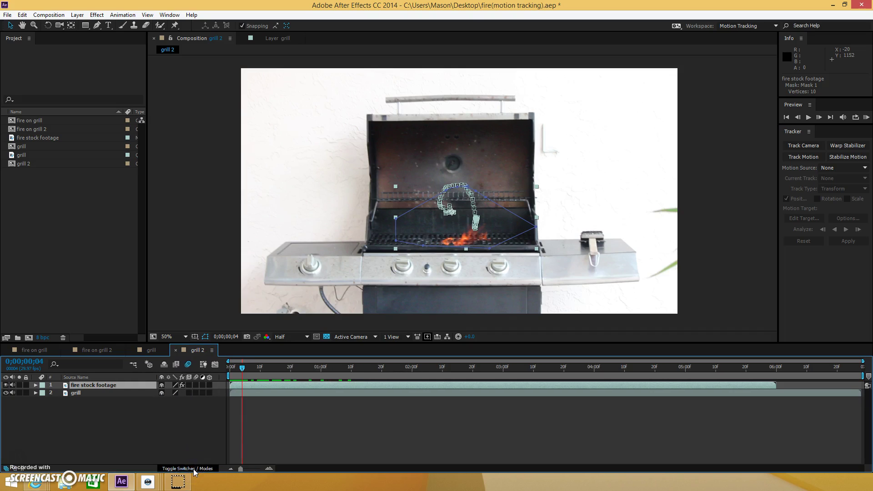
{"action": "left_click", "coordinate": [196, 385]}
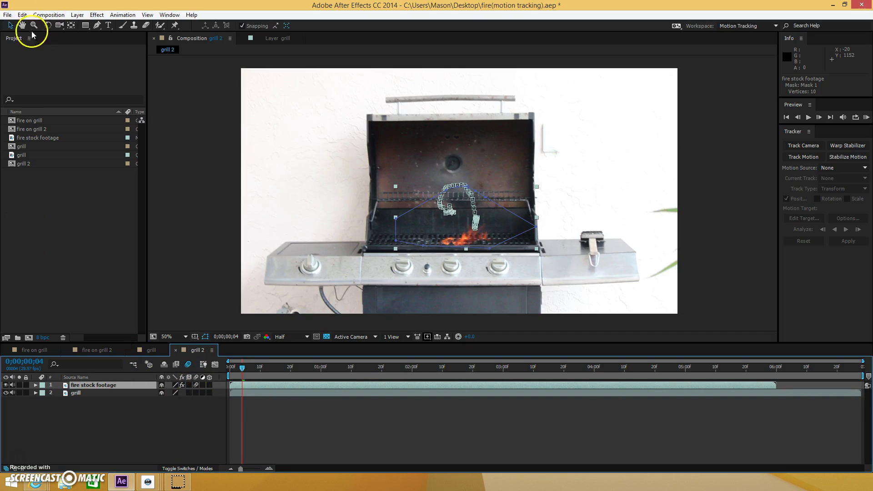
{"action": "left_click", "coordinate": [231, 165]}
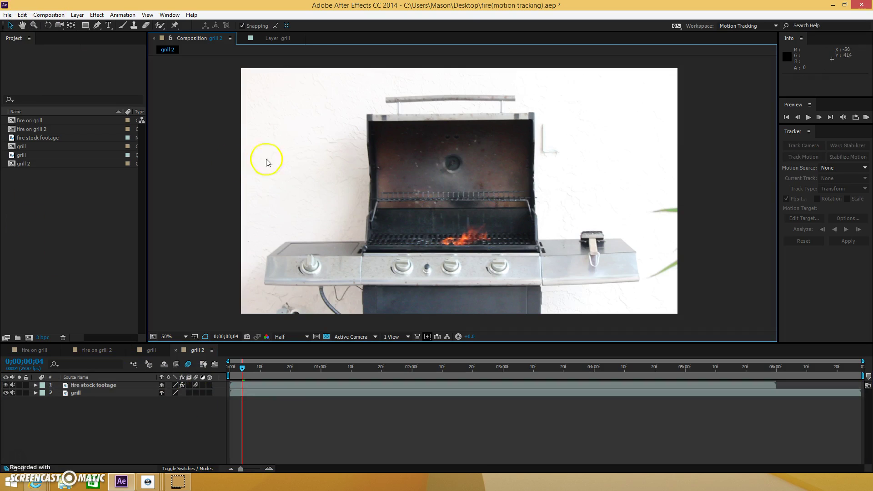
Run a RAM preview of the composite with motion blur and stop at 0;00;00;18
{"action": "left_click", "coordinate": [866, 117]}
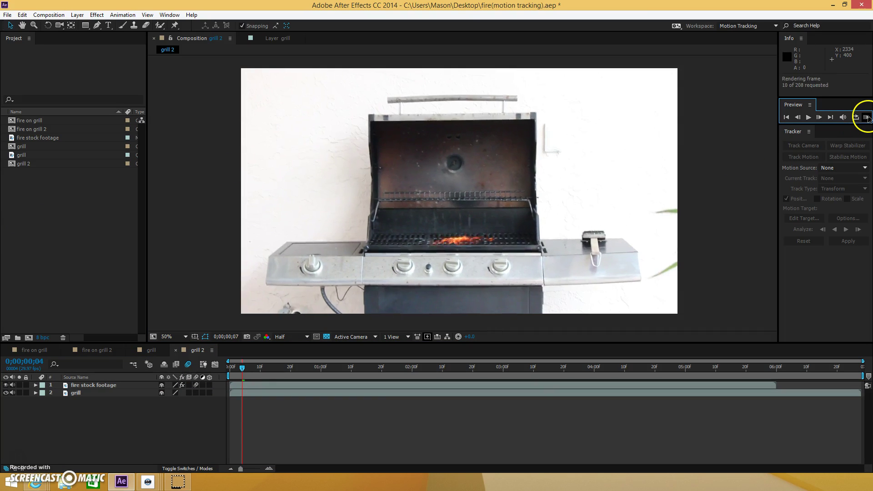
{"action": "key", "text": "space"}
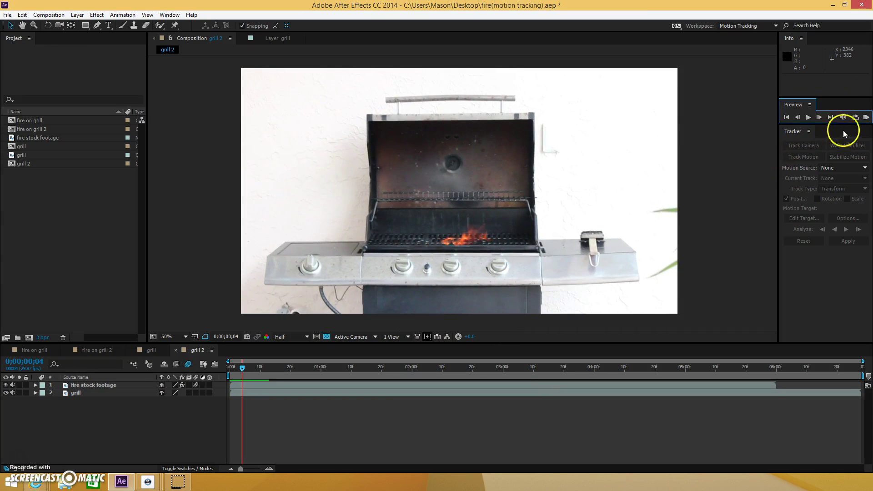
{"action": "left_click", "coordinate": [865, 119]}
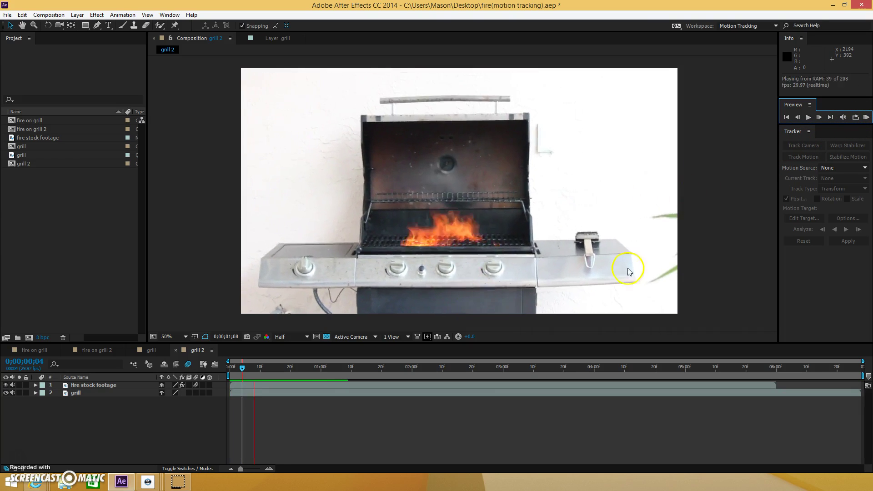
{"action": "left_click", "coordinate": [282, 368]}
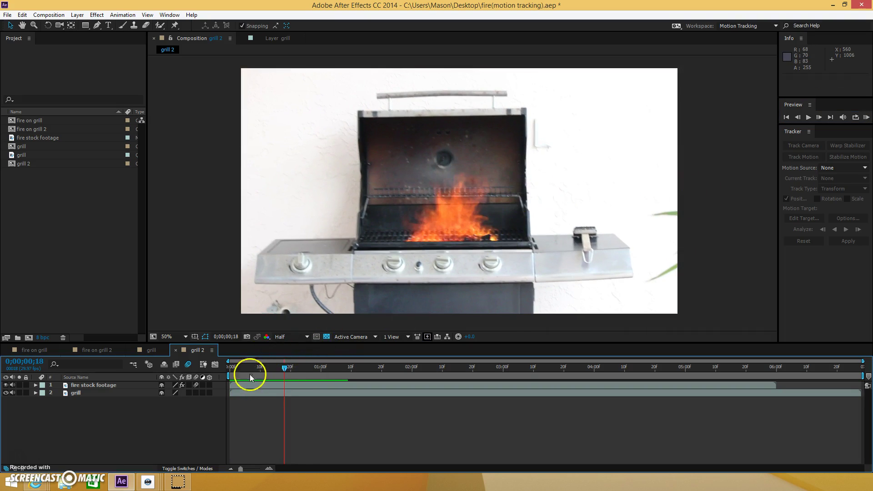
At 0;00;00;28, set the fire layer's Mask Feather to 84 pixels
{"action": "left_click", "coordinate": [314, 368]}
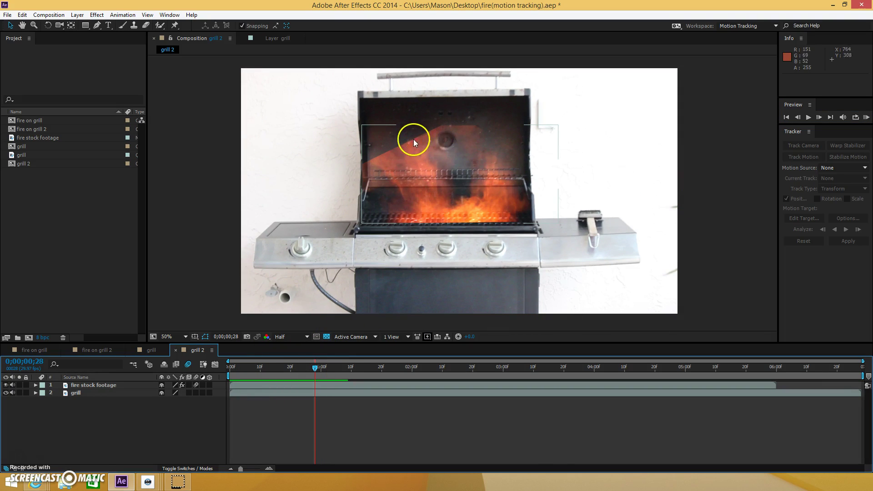
{"action": "left_click", "coordinate": [236, 389]}
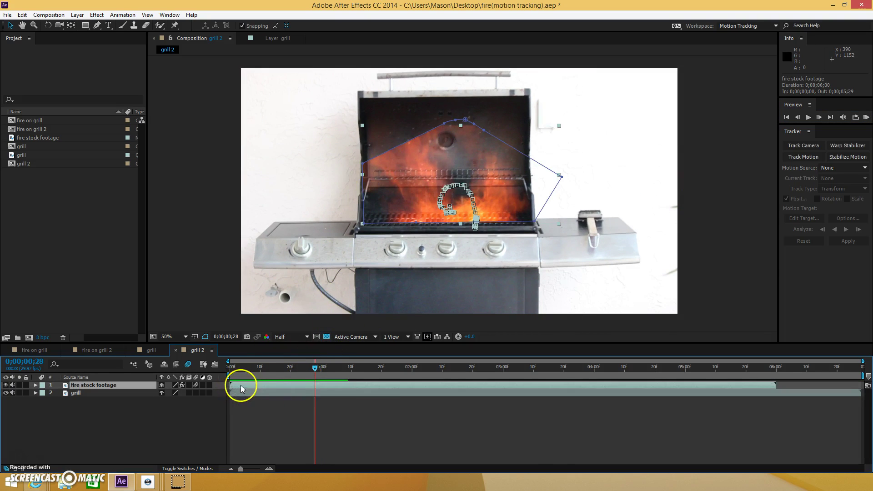
{"action": "key", "text": "f"}
{"action": "left_click_drag", "start_coordinate": [181, 400], "coordinate": [214, 393]}
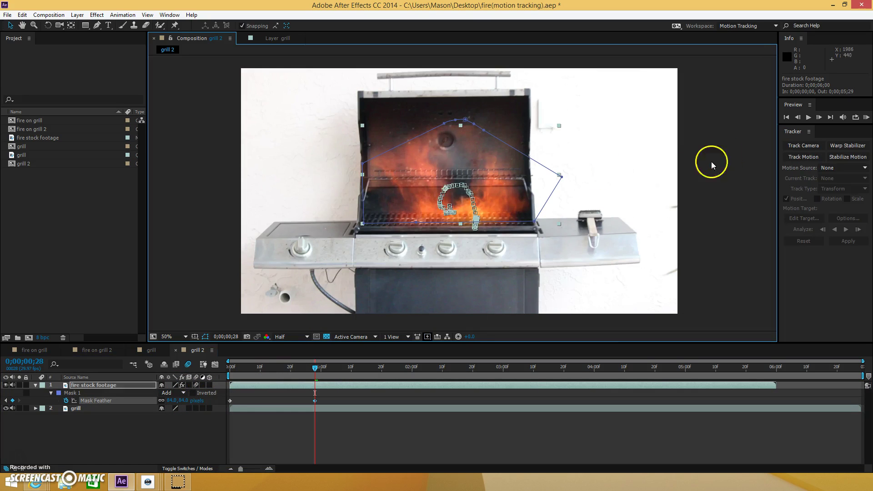
Pull the upper points of the fire mask down and reshape its peak inside the grill lid at 0;00;00;28
{"action": "left_click_drag", "start_coordinate": [466, 119], "coordinate": [453, 142]}
{"action": "left_click", "coordinate": [483, 132]}
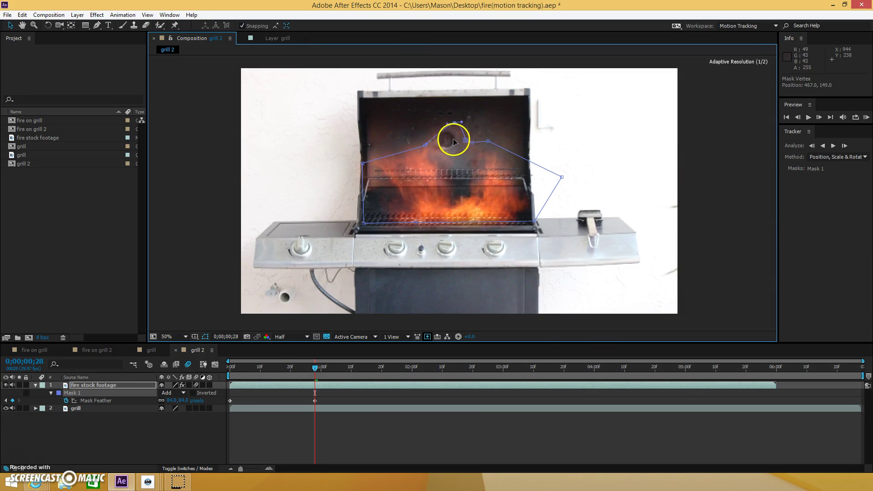
{"action": "left_click", "coordinate": [711, 132]}
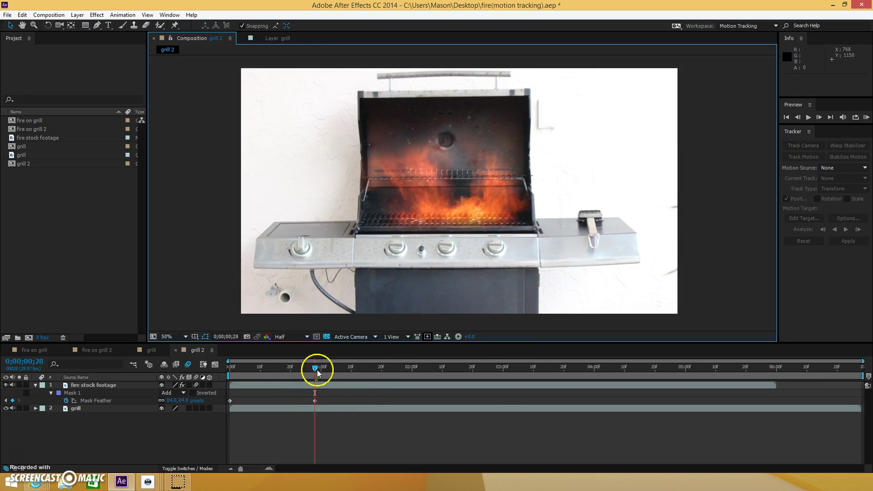
RAM preview the feathered fire mask over the moving grill and collapse the fire layer's properties
{"action": "left_click", "coordinate": [866, 117]}
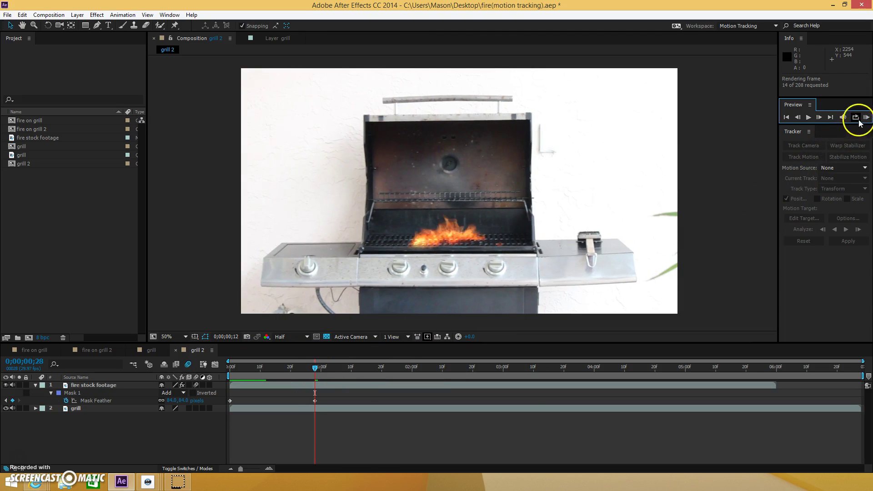
{"action": "key", "text": "space"}
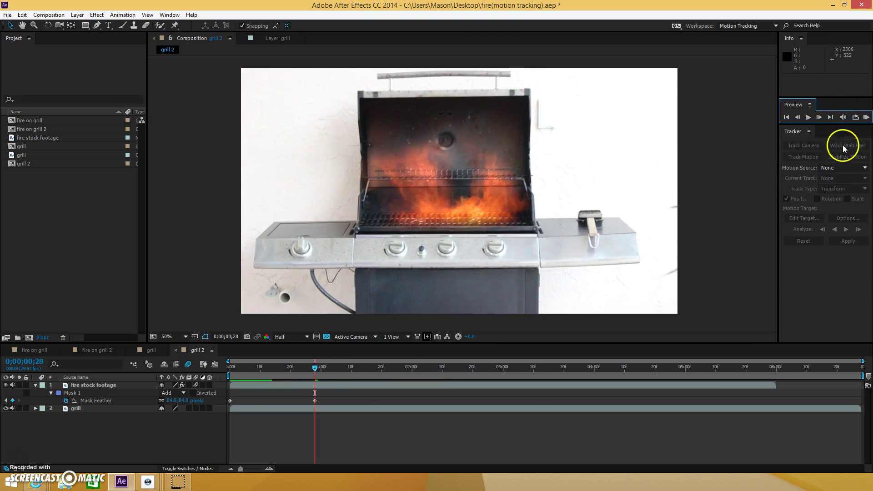
{"action": "left_click", "coordinate": [866, 118]}
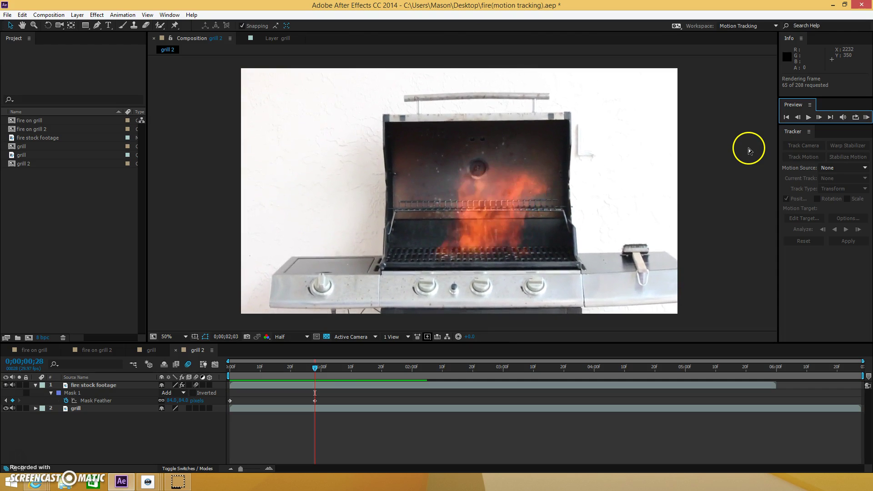
{"action": "left_click", "coordinate": [749, 151]}
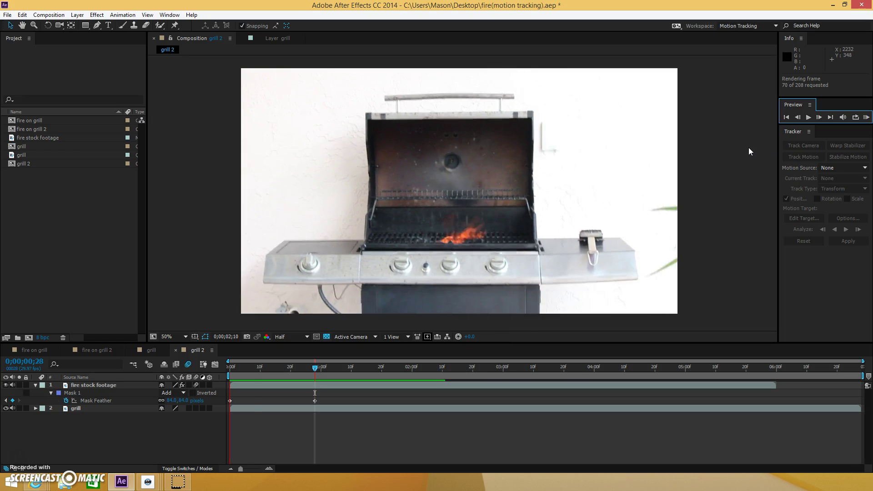
{"action": "left_click", "coordinate": [642, 220]}
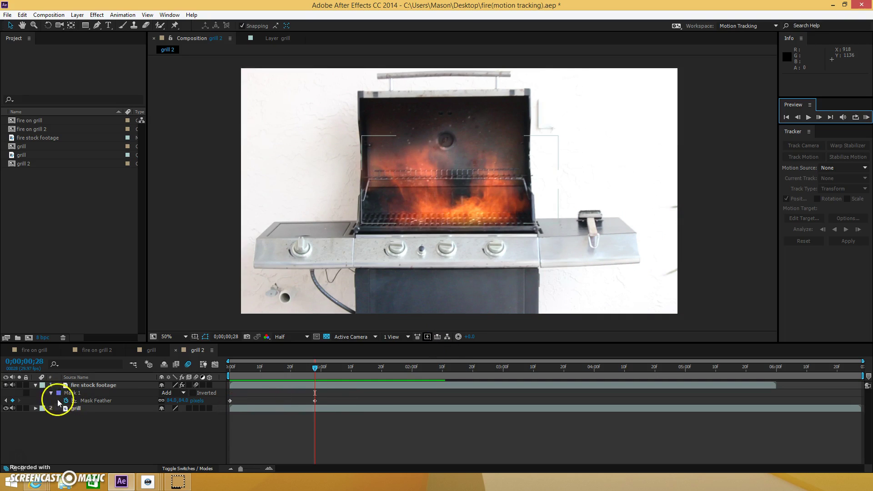
{"action": "left_click", "coordinate": [36, 386]}
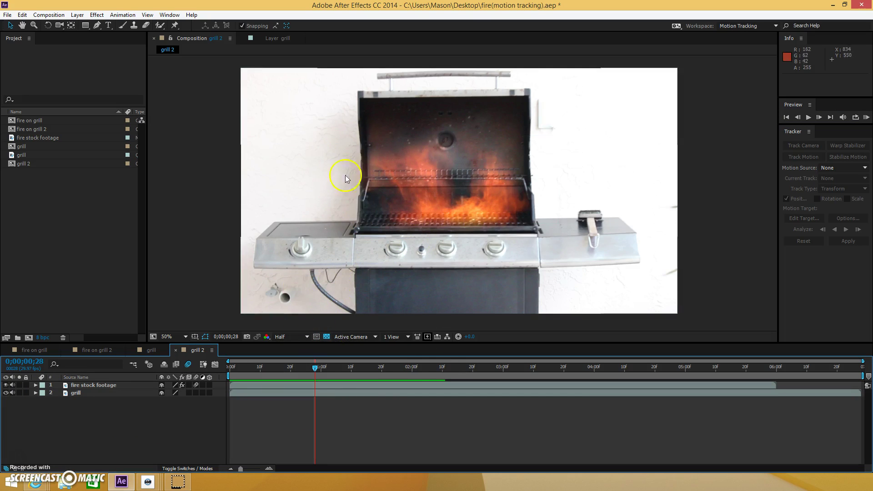
{"action": "left_click", "coordinate": [109, 26]}
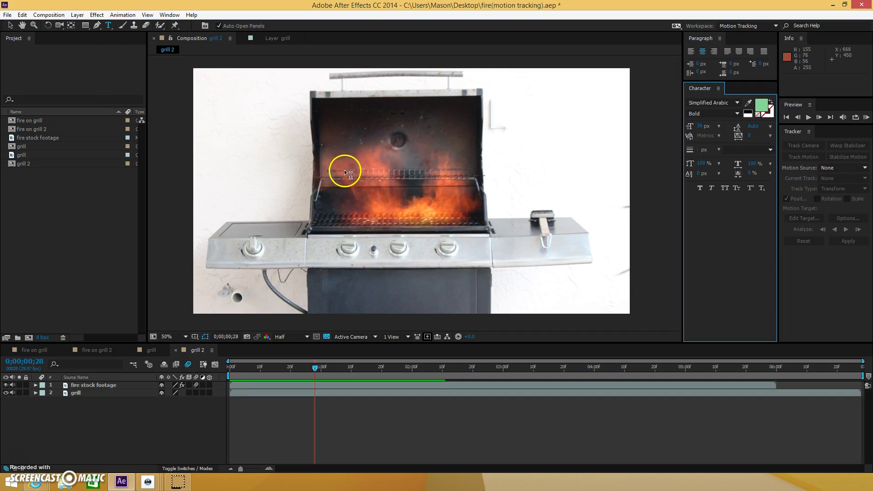
{"action": "left_click", "coordinate": [303, 185]}
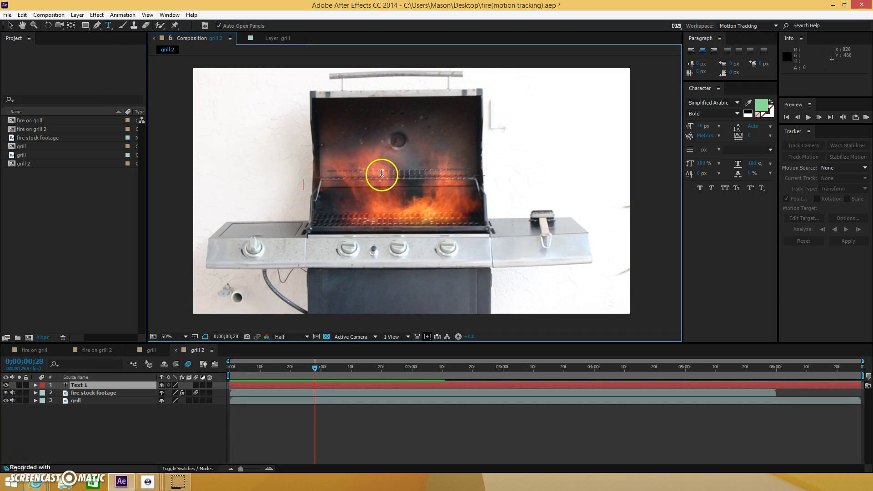
{"action": "left_click", "coordinate": [12, 25]}
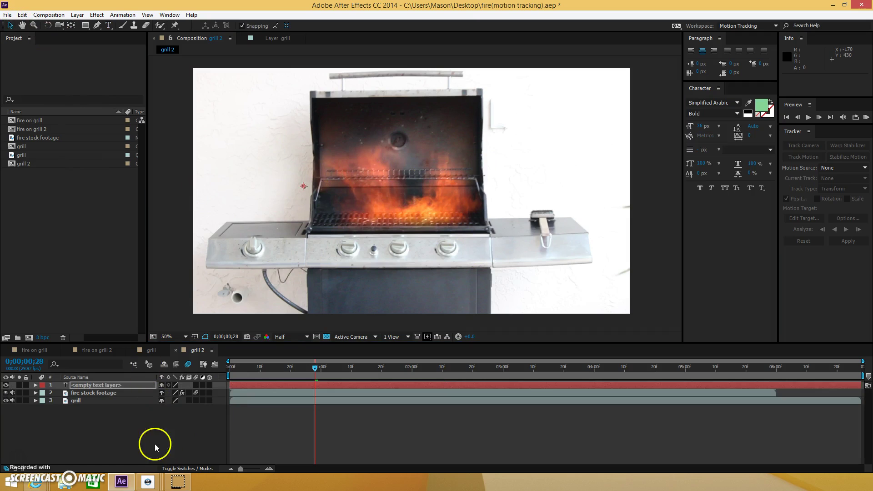
{"action": "left_click", "coordinate": [137, 385]}
{"action": "key", "text": "Delete"}
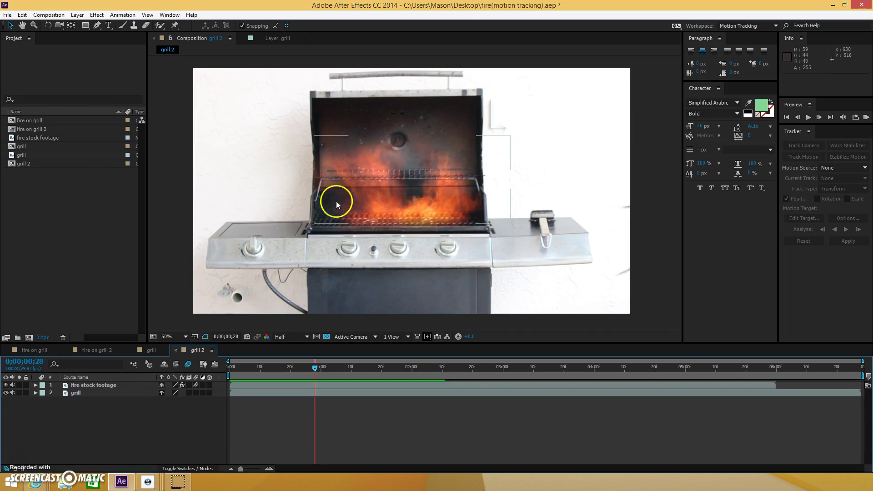
Select the fire stock footage layer and switch to the Animation workspace
{"action": "left_click", "coordinate": [399, 388]}
{"action": "left_click", "coordinate": [741, 26]}
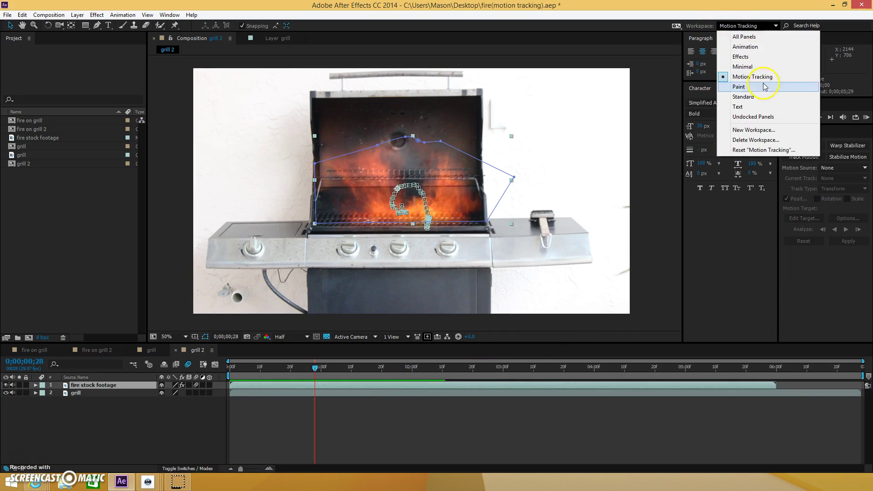
{"action": "left_click", "coordinate": [754, 57]}
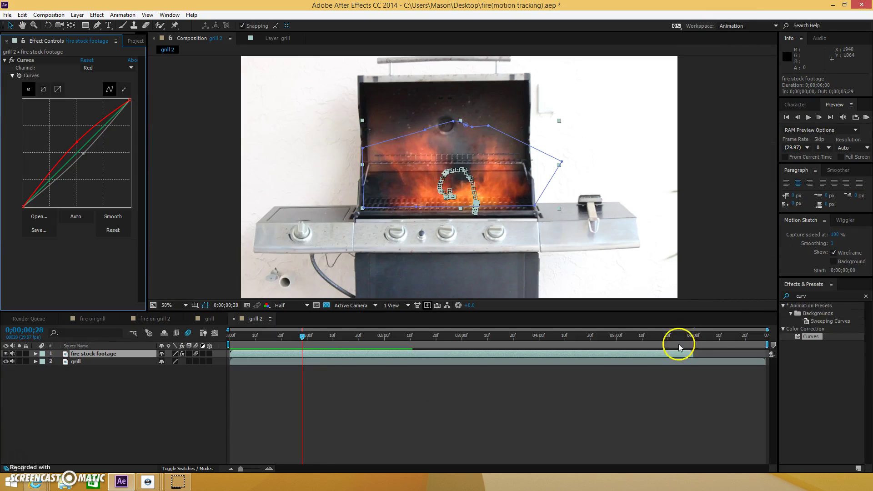
Apply the Hue/Saturation effect to the grill layer and raise its Master Saturation to 28
{"action": "left_click", "coordinate": [715, 361]}
{"action": "left_click_drag", "start_coordinate": [841, 296], "coordinate": [780, 304]}
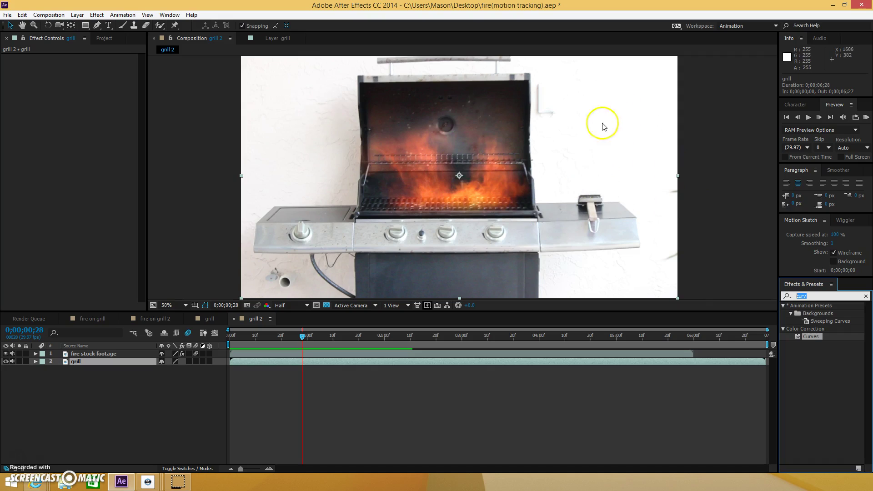
{"action": "type", "text": "hue"}
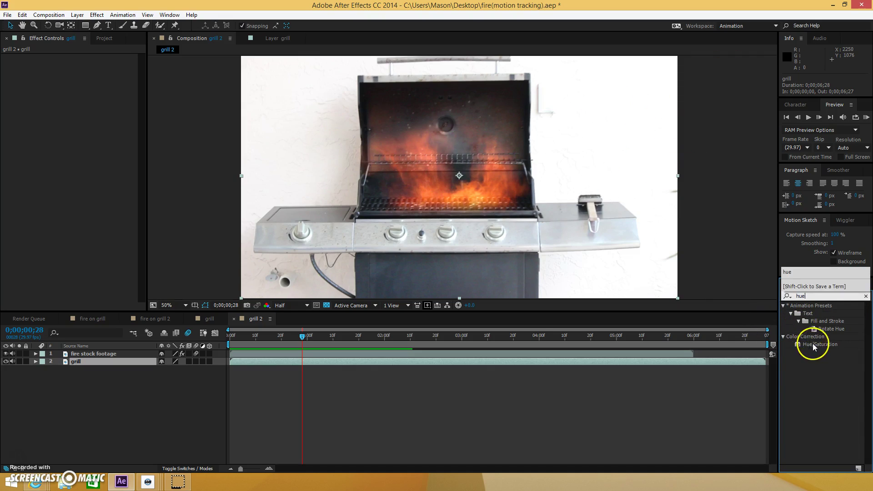
{"action": "left_click_drag", "start_coordinate": [814, 347], "coordinate": [746, 359]}
{"action": "left_click_drag", "start_coordinate": [77, 141], "coordinate": [80, 141]}
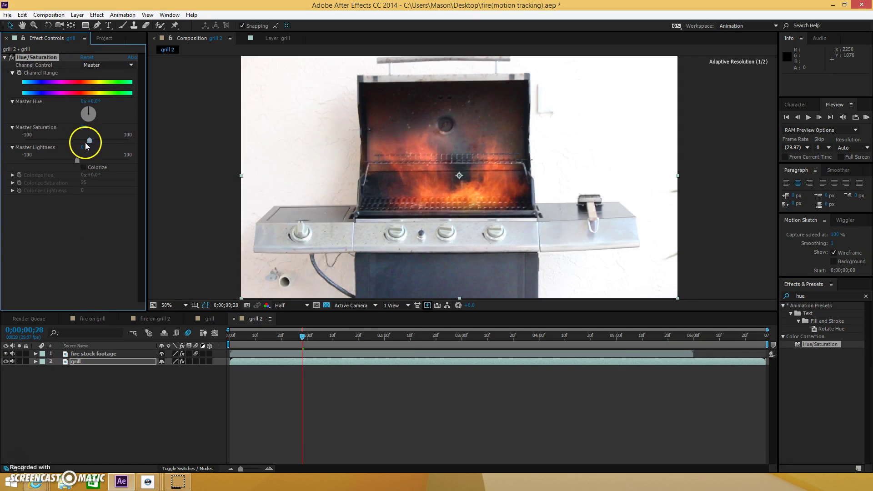
Apply the Hue/Saturation effect to the fire stock footage layer and raise its Master Saturation to 36
{"action": "left_click", "coordinate": [354, 354]}
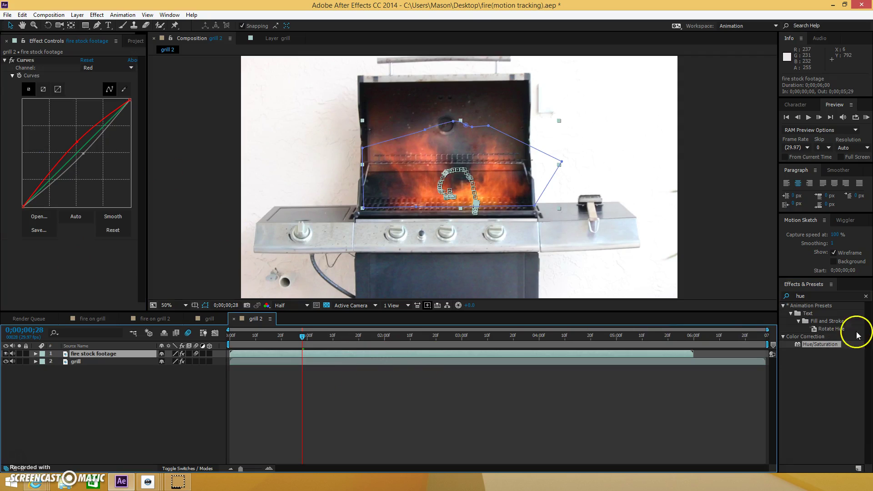
{"action": "left_click_drag", "start_coordinate": [813, 348], "coordinate": [701, 354]}
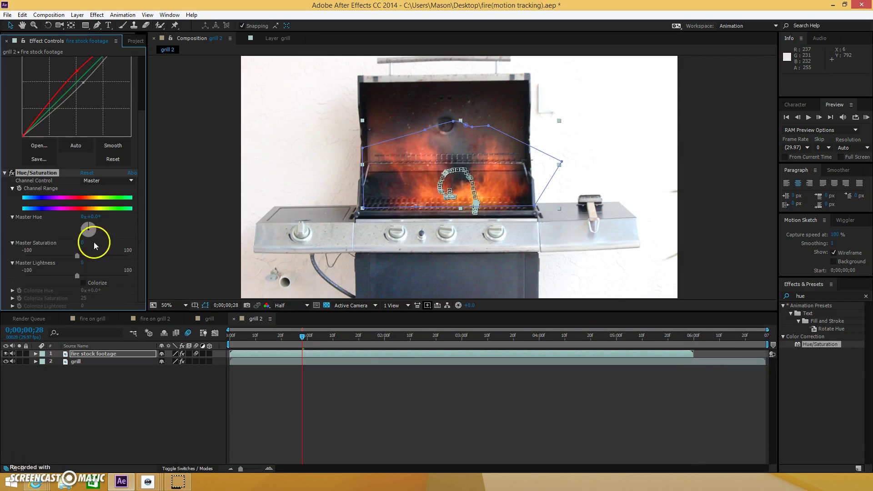
{"action": "left_click_drag", "start_coordinate": [80, 254], "coordinate": [95, 256]}
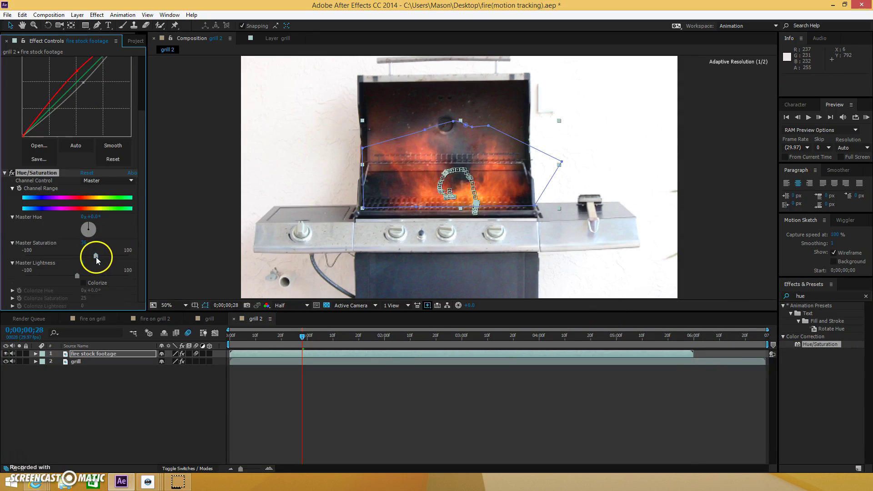
Find the Curves effect and apply it to the grill layer
{"action": "left_click", "coordinate": [816, 296]}
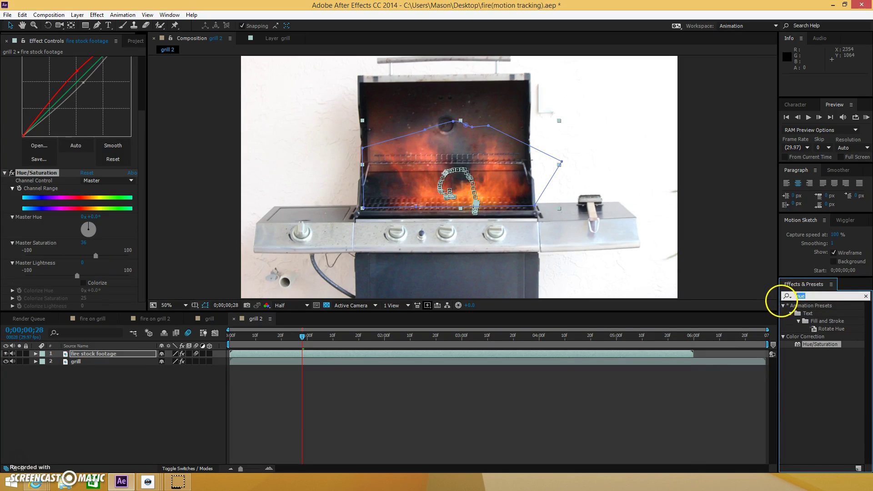
{"action": "type", "text": "cur"}
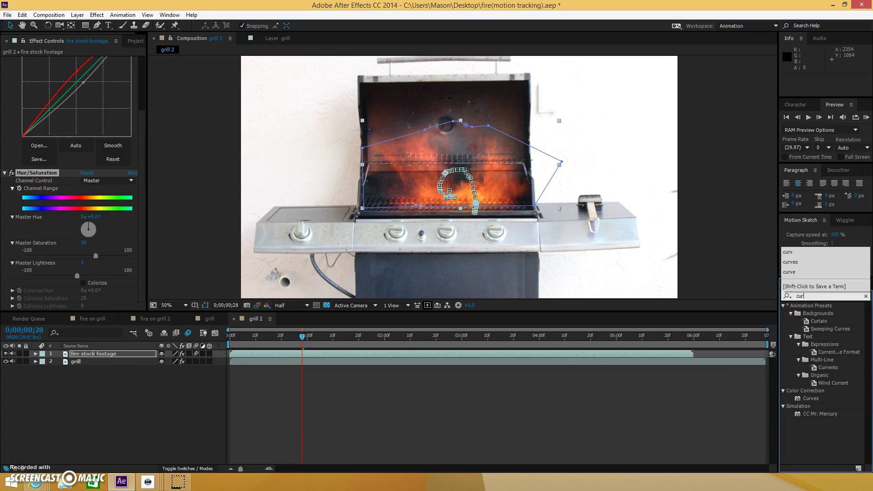
{"action": "type", "text": "v"}
{"action": "left_click_drag", "start_coordinate": [811, 336], "coordinate": [736, 362]}
Darken the grill layer by slightly lowering the white end and midtones of its RGB curve, resetting the earlier brightening bend
{"action": "left_click_drag", "start_coordinate": [124, 197], "coordinate": [89, 184]}
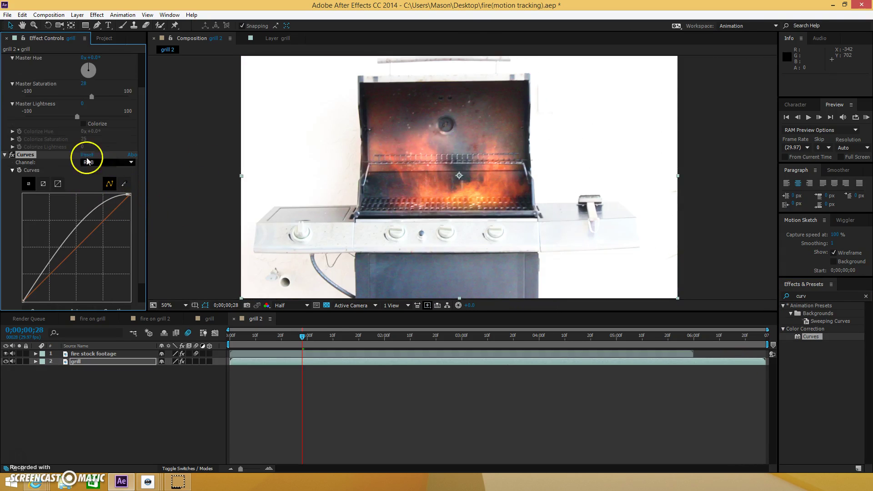
{"action": "left_click", "coordinate": [87, 155]}
{"action": "left_click_drag", "start_coordinate": [130, 195], "coordinate": [129, 203]}
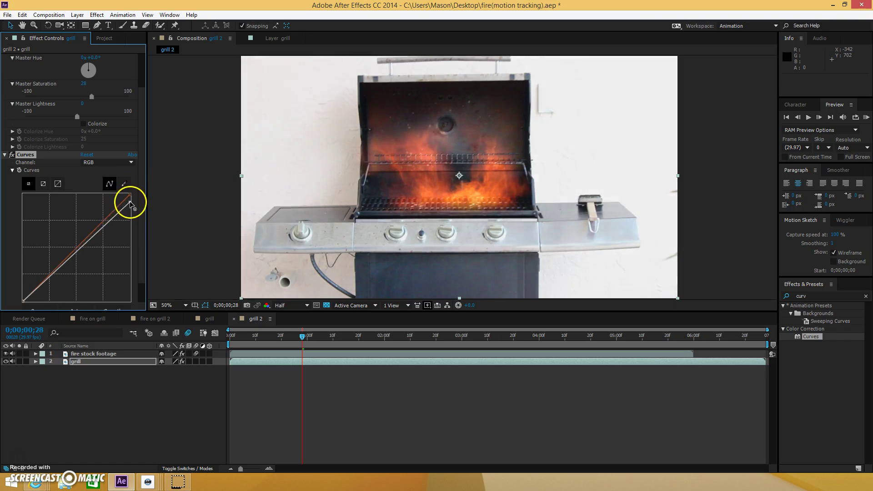
{"action": "left_click", "coordinate": [88, 245]}
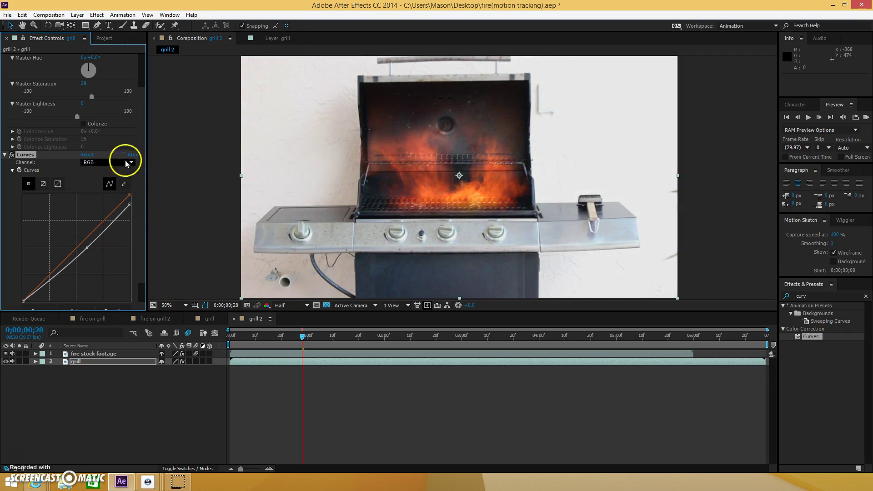
{"action": "scroll", "coordinate": [216, 176], "scroll_direction": "up", "scroll_amount": 3}
{"action": "scroll", "coordinate": [371, 189], "scroll_direction": "up", "scroll_amount": 3}
{"action": "scroll", "coordinate": [372, 189], "scroll_direction": "down", "scroll_amount": 6}
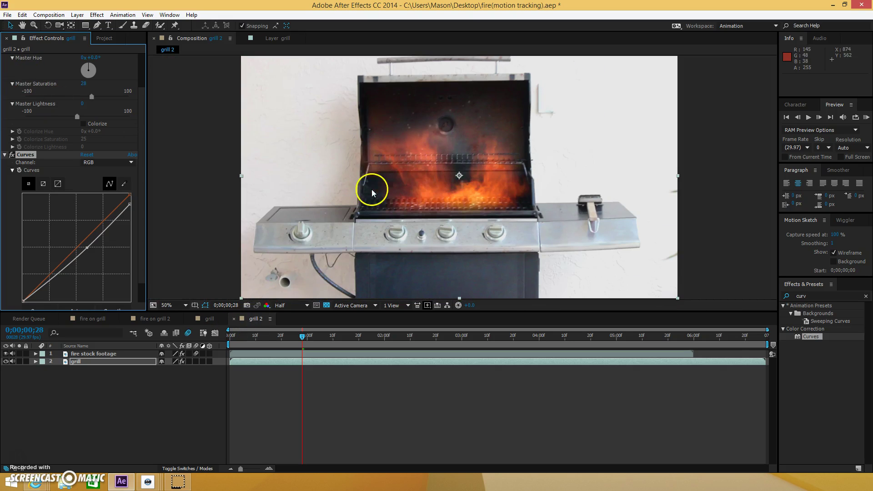
Set the composition's viewing resolution to Full, start a RAM preview of the color-corrected composite, and stop it
{"action": "left_click", "coordinate": [291, 305]}
{"action": "left_click", "coordinate": [291, 328]}
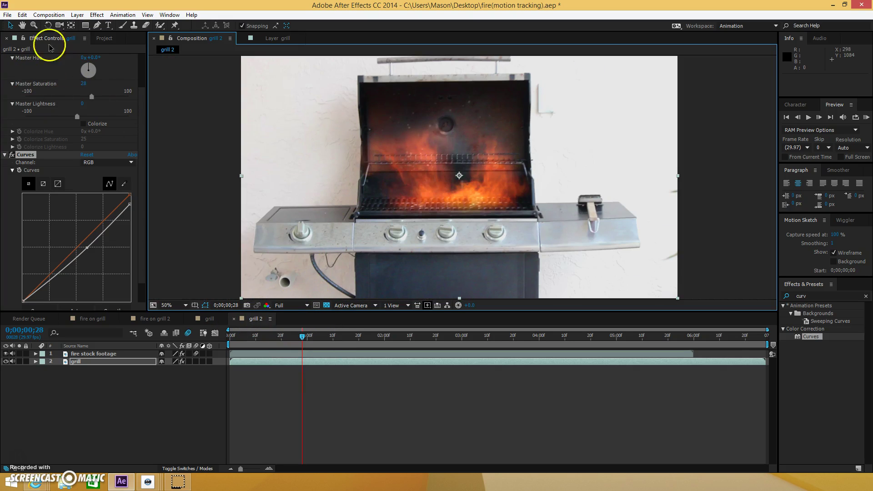
{"action": "left_click", "coordinate": [867, 116]}
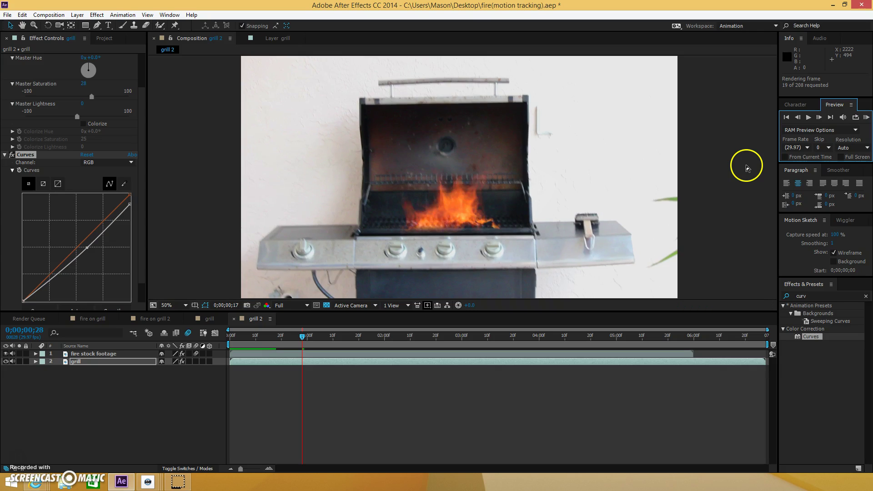
{"action": "key", "text": "space"}
{"action": "key", "text": "space"}
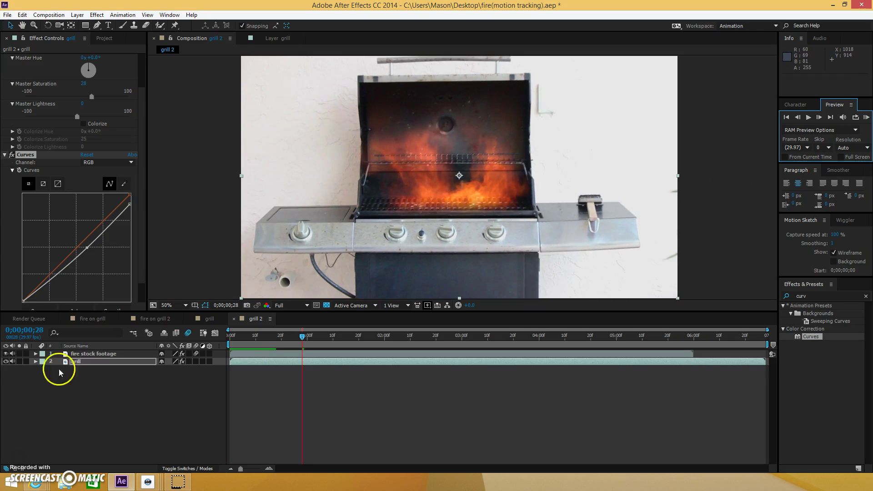